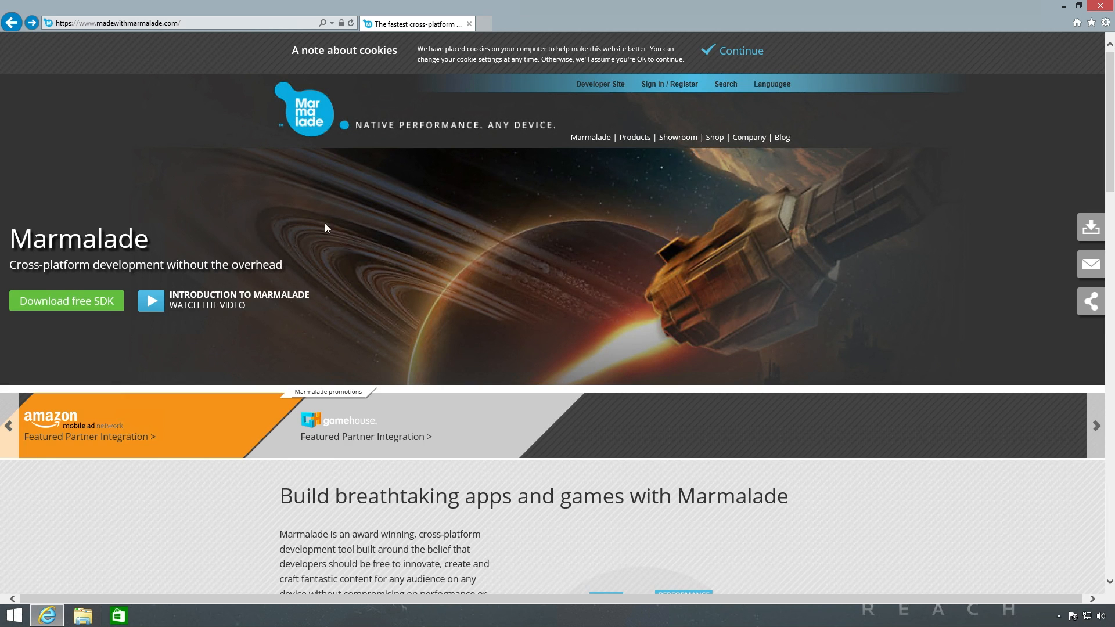
Open the free Marmalade SDK download for Windows, review the registration form, decline the file download and close the browser
{"action": "left_click", "coordinate": [83, 313]}
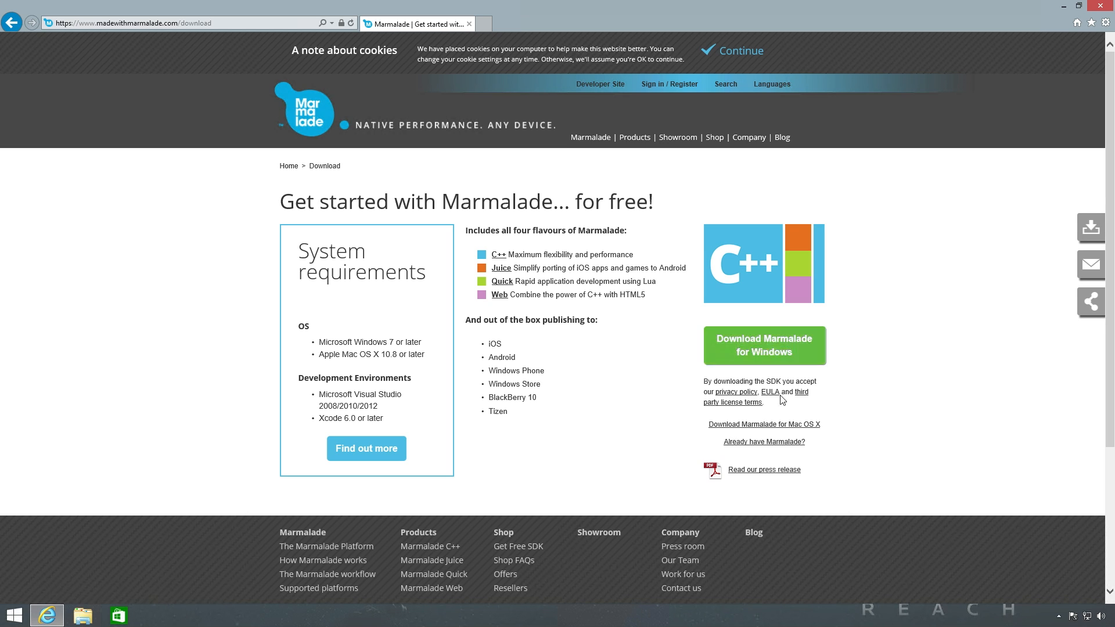
{"action": "left_click", "coordinate": [747, 347]}
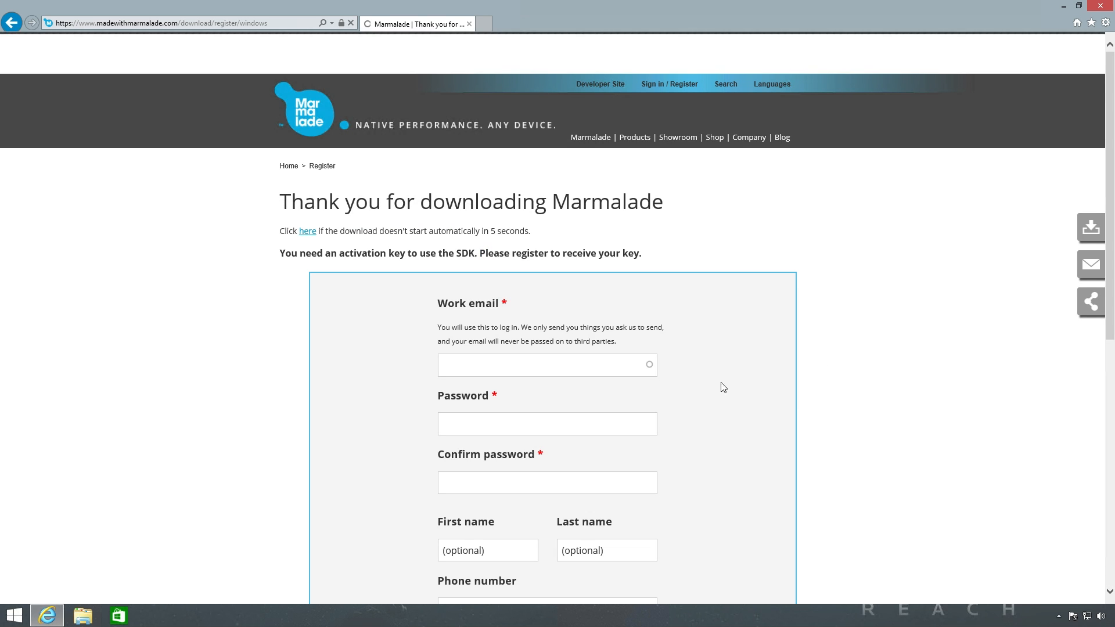
{"action": "scroll", "coordinate": [678, 345], "scroll_direction": "down", "scroll_amount": 3}
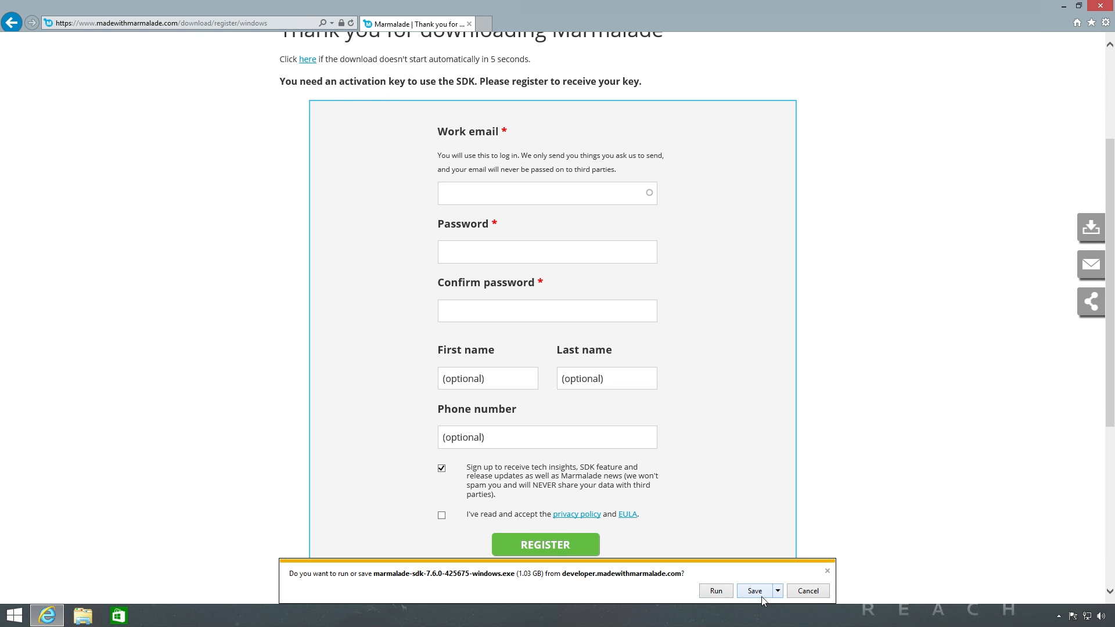
{"action": "left_click", "coordinate": [809, 591]}
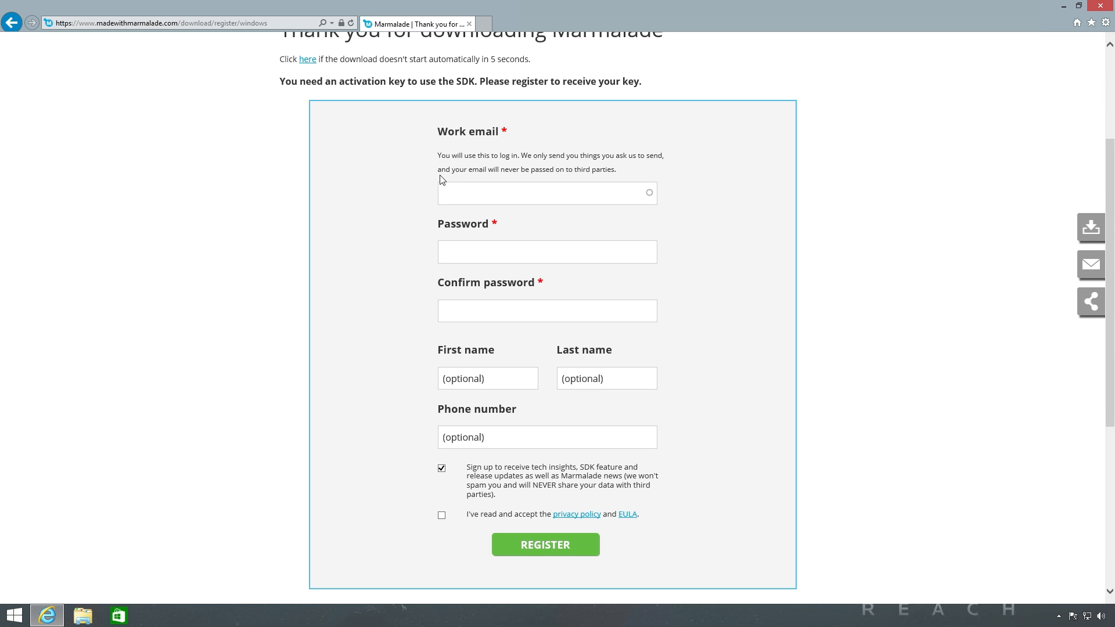
{"action": "left_click", "coordinate": [1100, 7]}
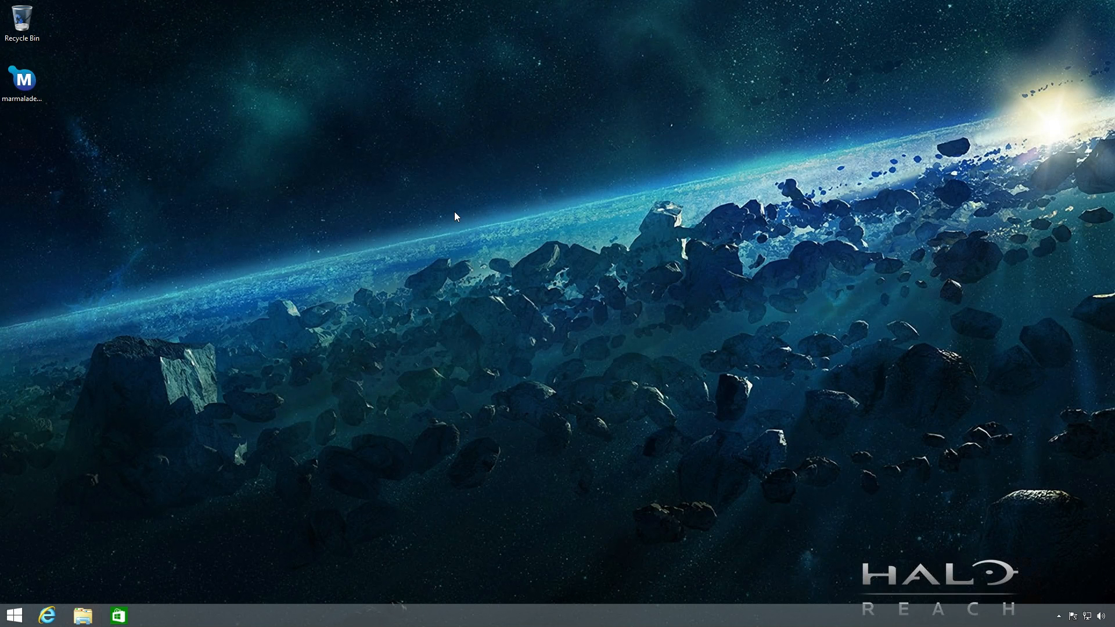
Launch the Marmalade SDK 7.6 Windows installer from the desktop
{"action": "key", "text": "Down"}
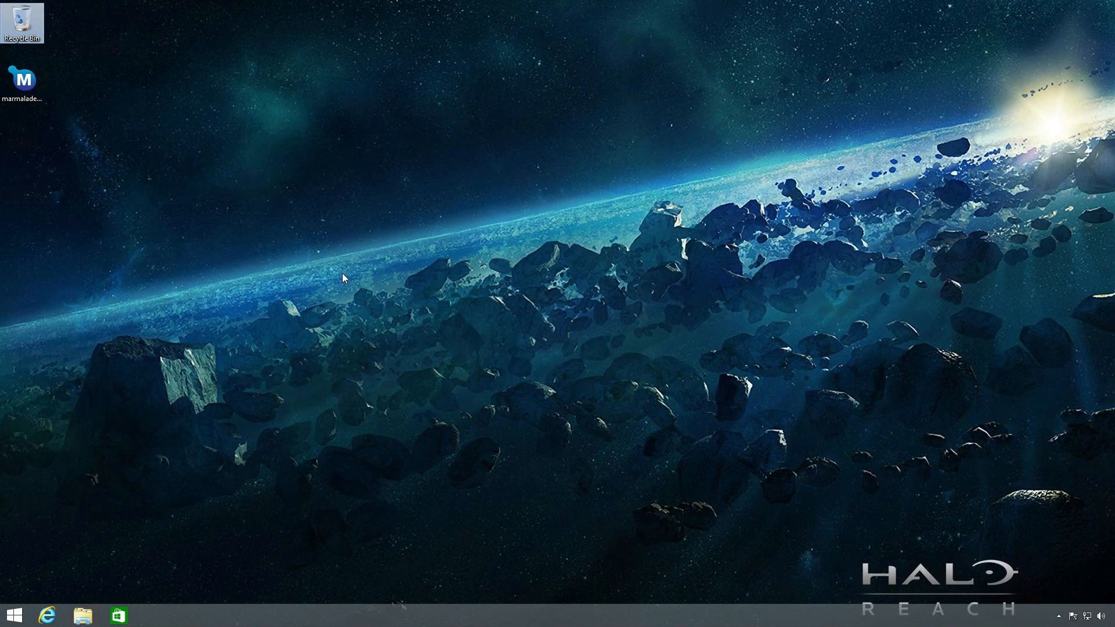
{"action": "left_click", "coordinate": [27, 87]}
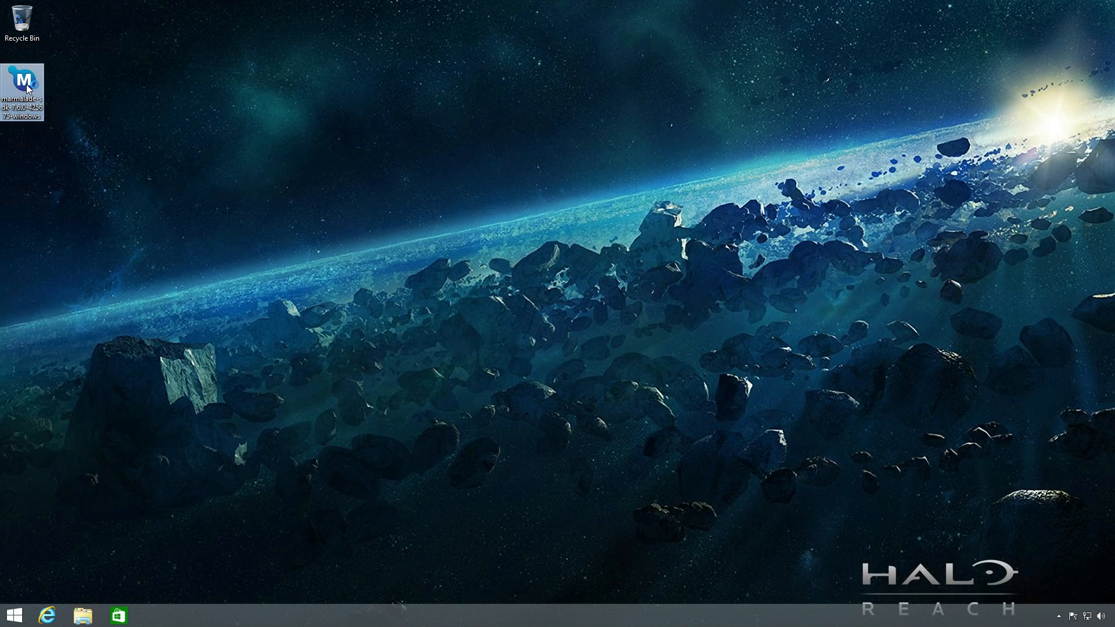
{"action": "double_click", "coordinate": [27, 87]}
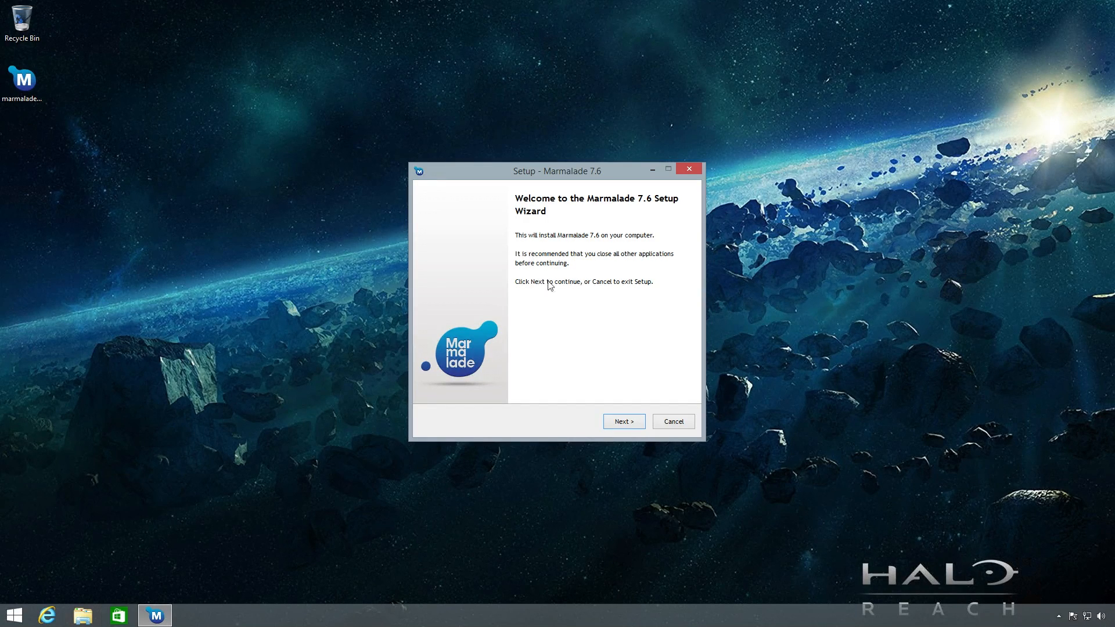
Proceed through the Marmalade 7.6 setup, accepting the license agreement and keeping C:\Marmalade\7.6 as the destination folder
{"action": "left_click", "coordinate": [621, 422]}
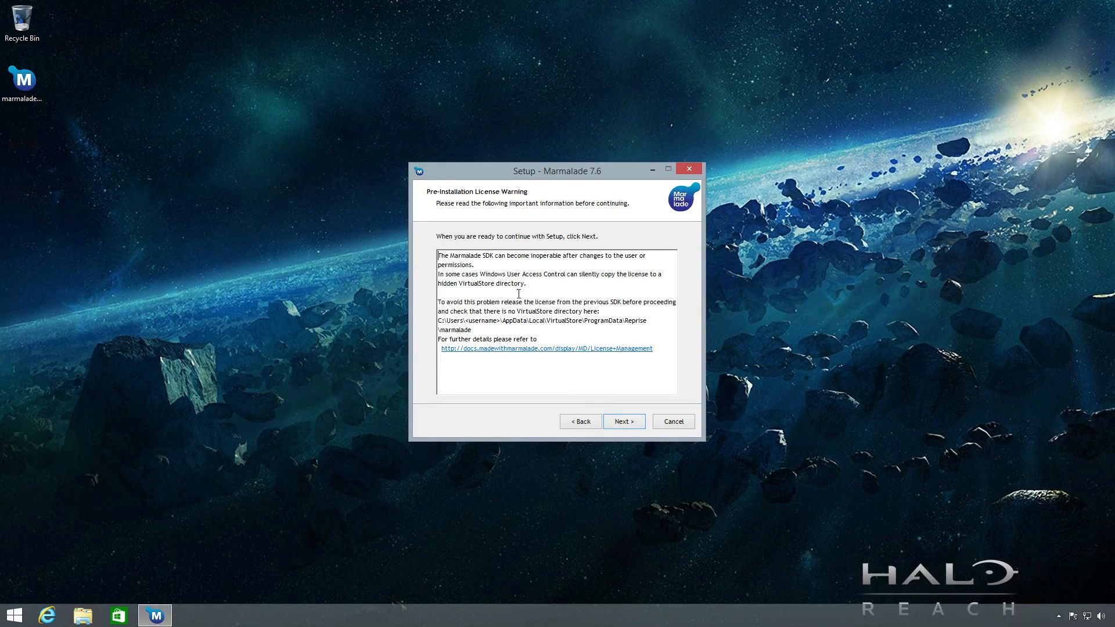
{"action": "left_click", "coordinate": [623, 422]}
{"action": "left_click", "coordinate": [440, 378]}
{"action": "left_click", "coordinate": [624, 422]}
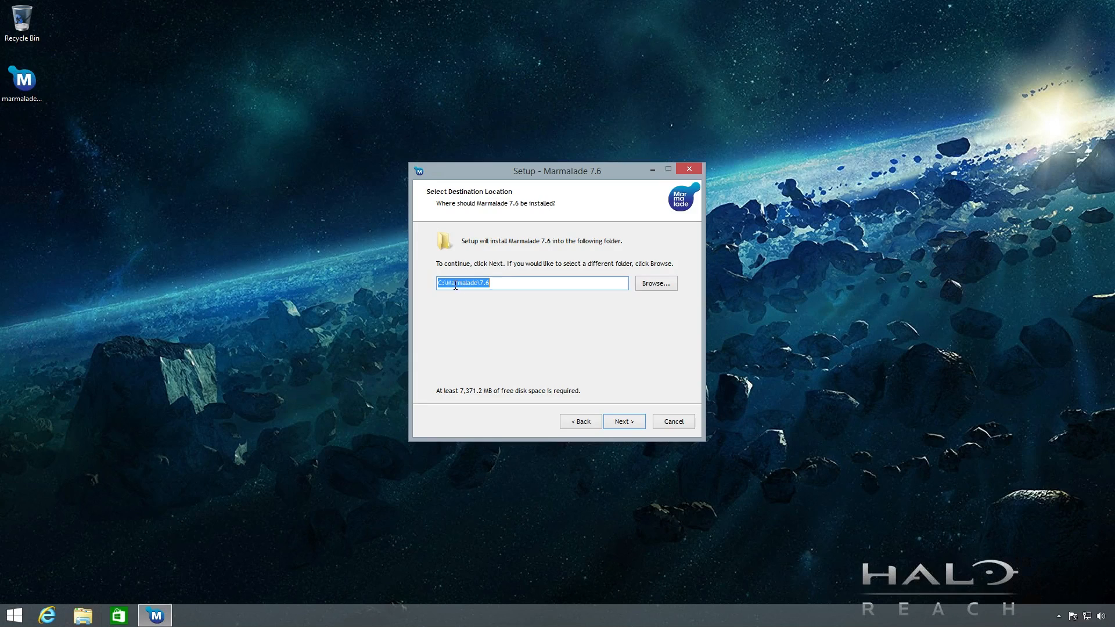
{"action": "left_click", "coordinate": [623, 423]}
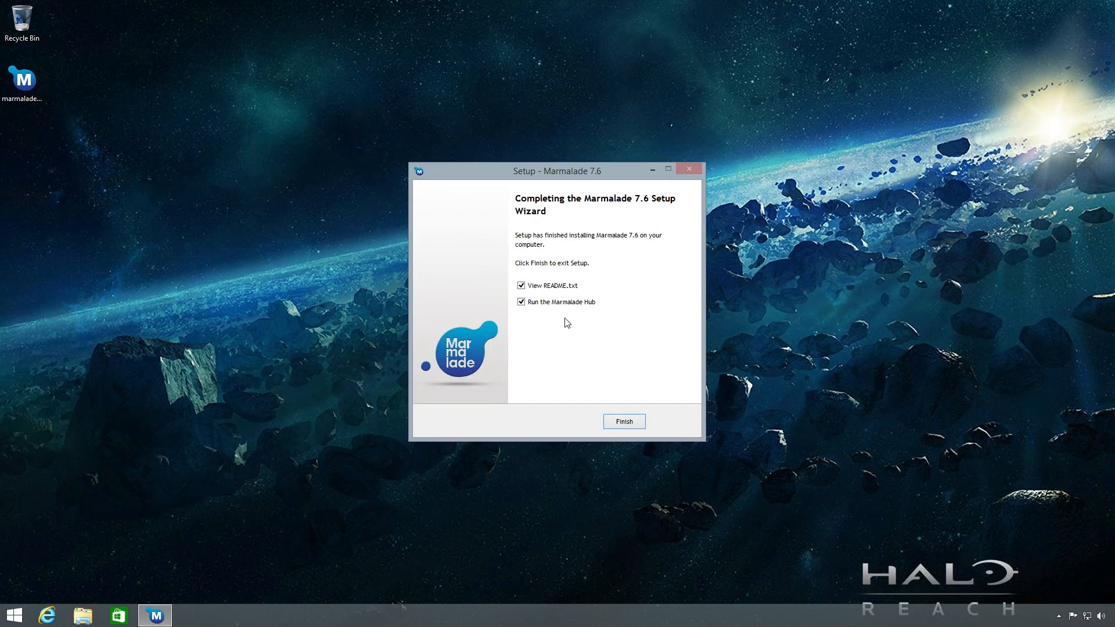
Finish setup without viewing README.txt, running the Marmalade Hub, and allow the switch to the Marmalade HUB SDK
{"action": "left_click", "coordinate": [521, 287]}
{"action": "left_click", "coordinate": [622, 422]}
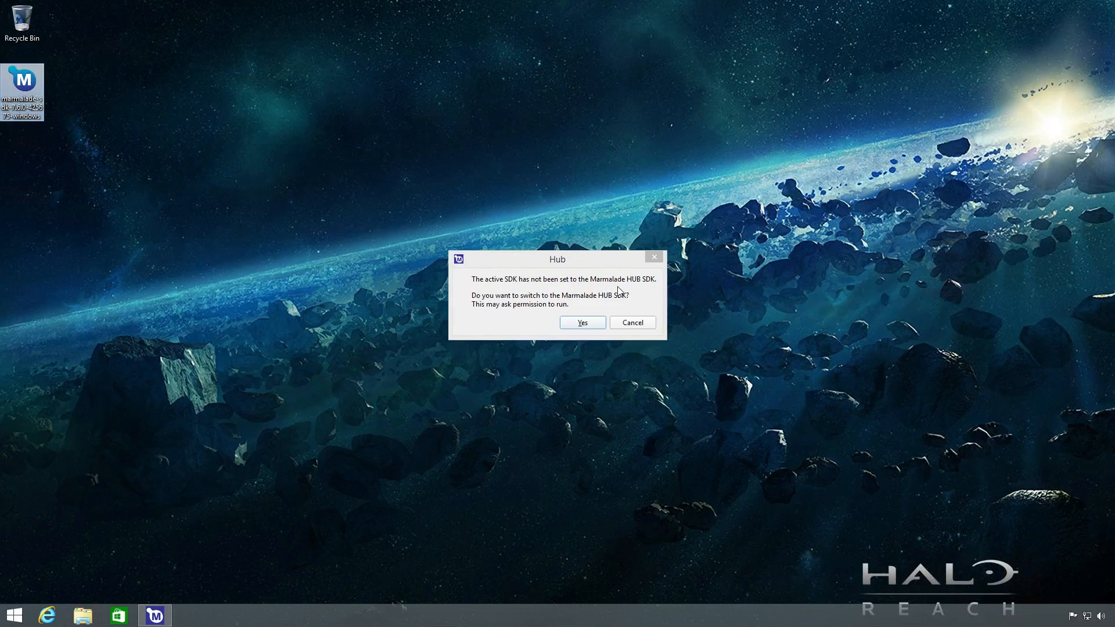
{"action": "left_click", "coordinate": [583, 327]}
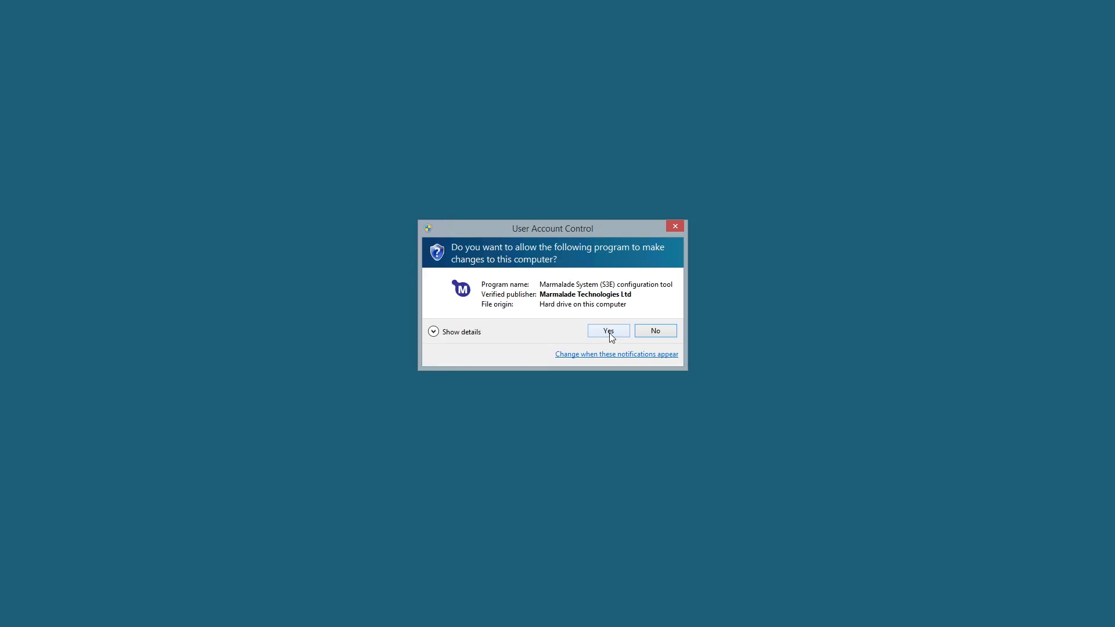
{"action": "left_click", "coordinate": [608, 331]}
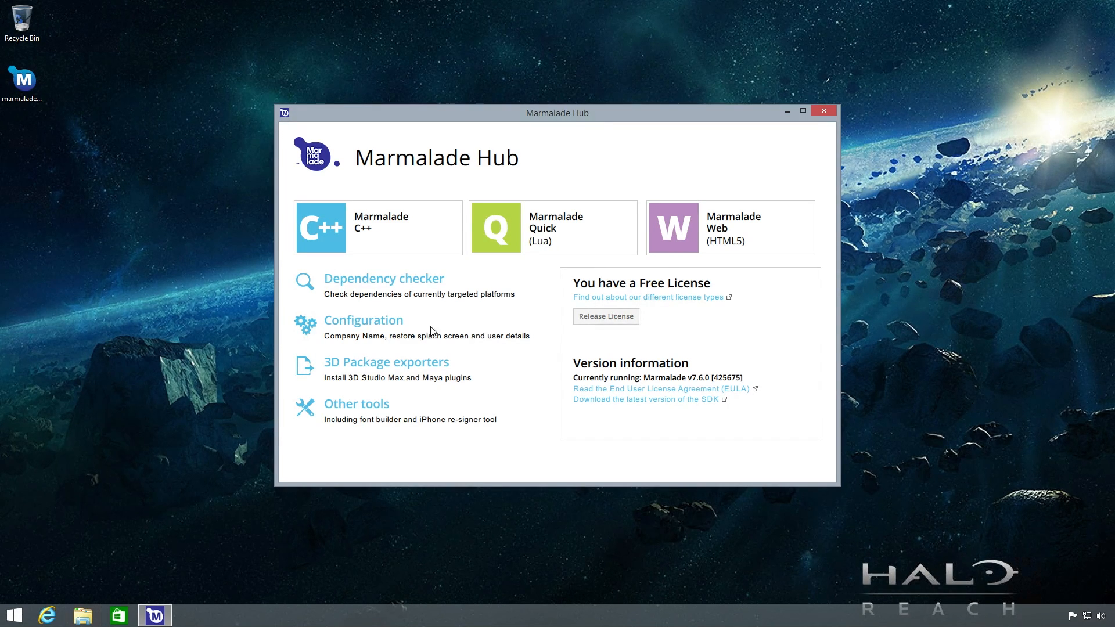
Open the dependency checker's platform list and remove Simulator x86 and iOS fat from the selected target platforms
{"action": "left_click", "coordinate": [419, 281]}
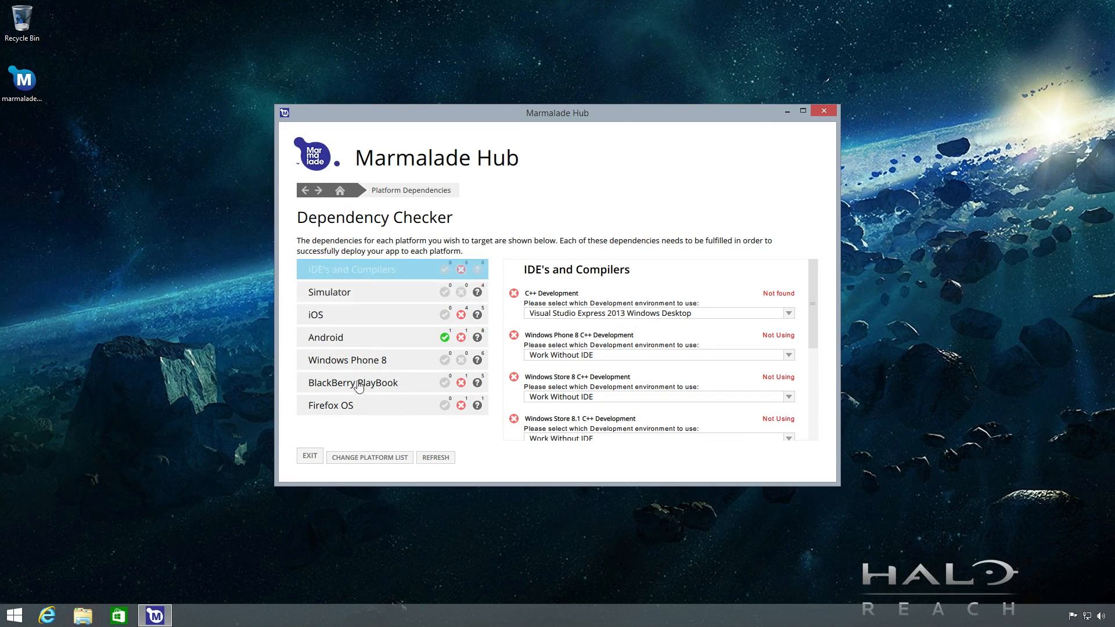
{"action": "left_click", "coordinate": [370, 458]}
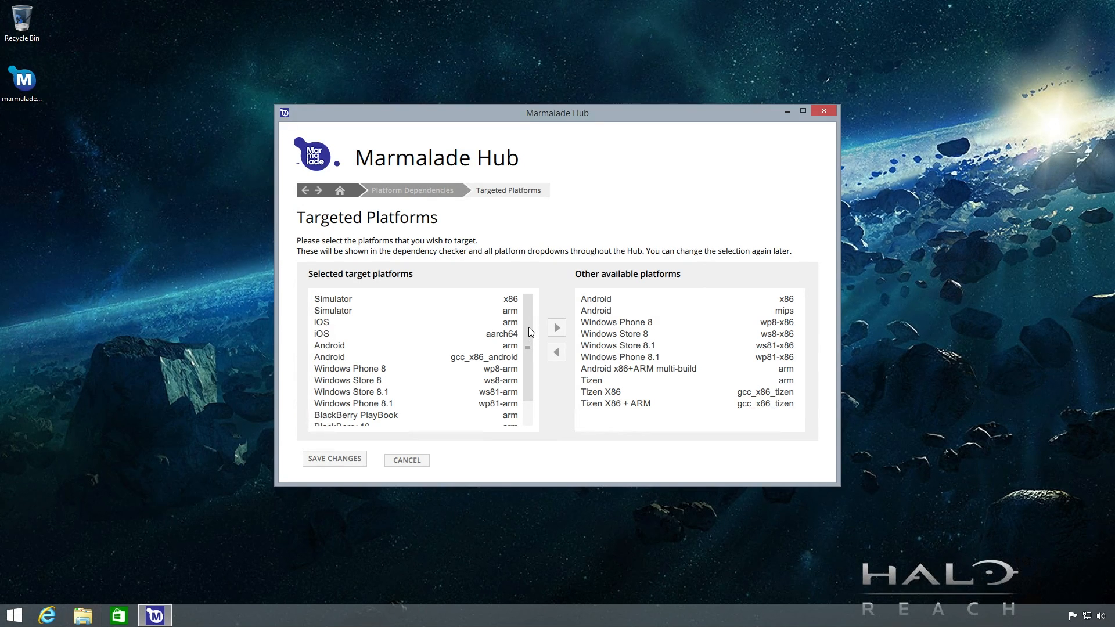
{"action": "left_click", "coordinate": [454, 300]}
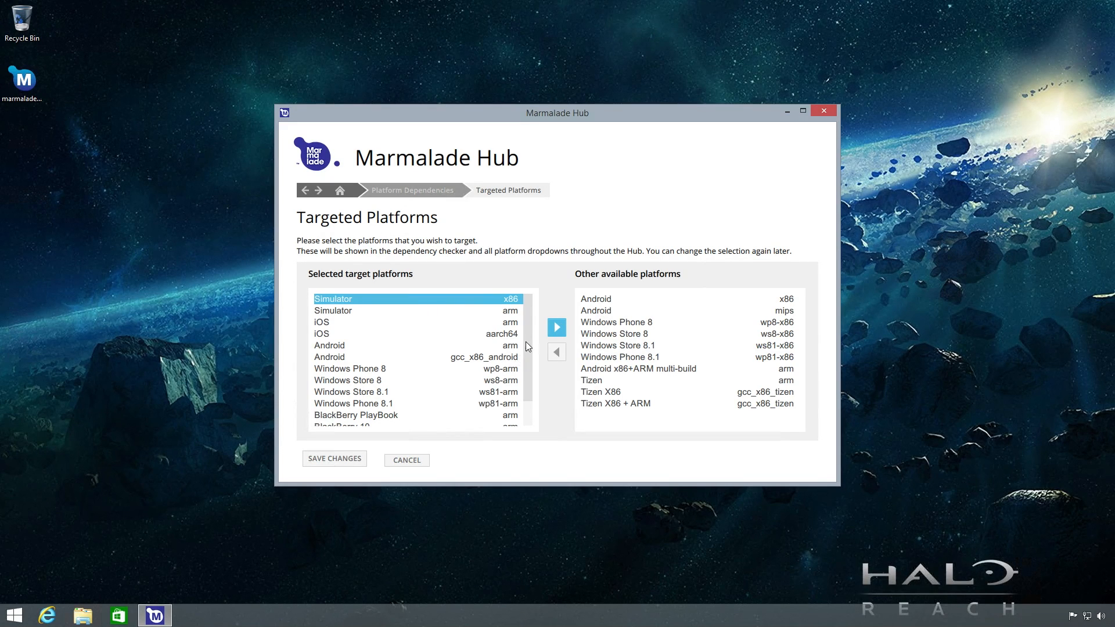
{"action": "scroll", "coordinate": [525, 341], "scroll_direction": "down", "scroll_amount": 1}
{"action": "left_click", "coordinate": [410, 421]}
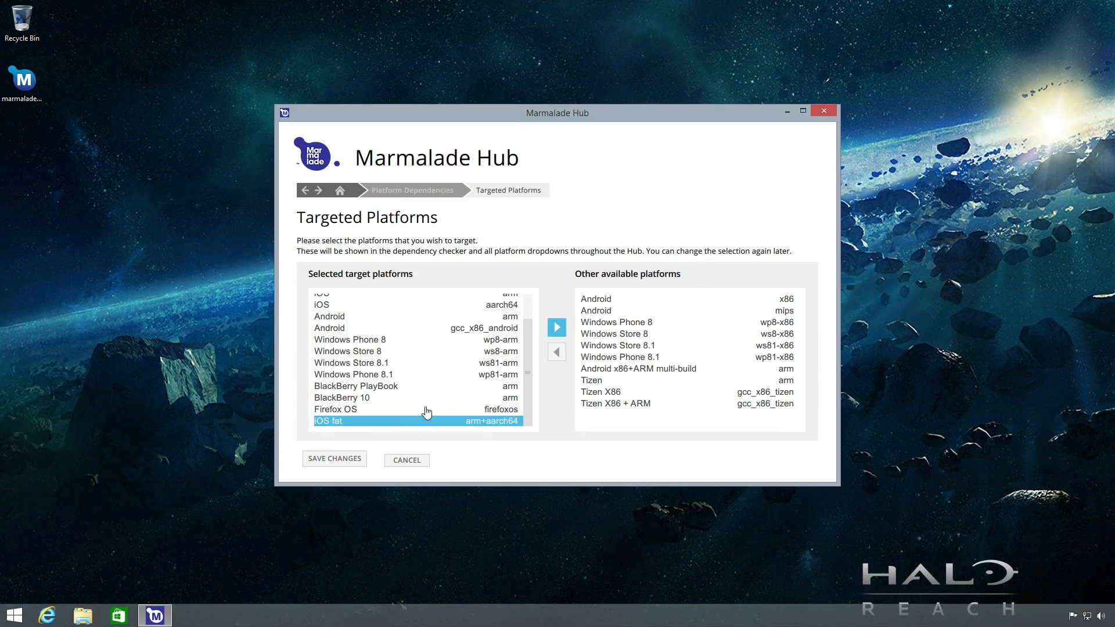
{"action": "left_click", "coordinate": [557, 328]}
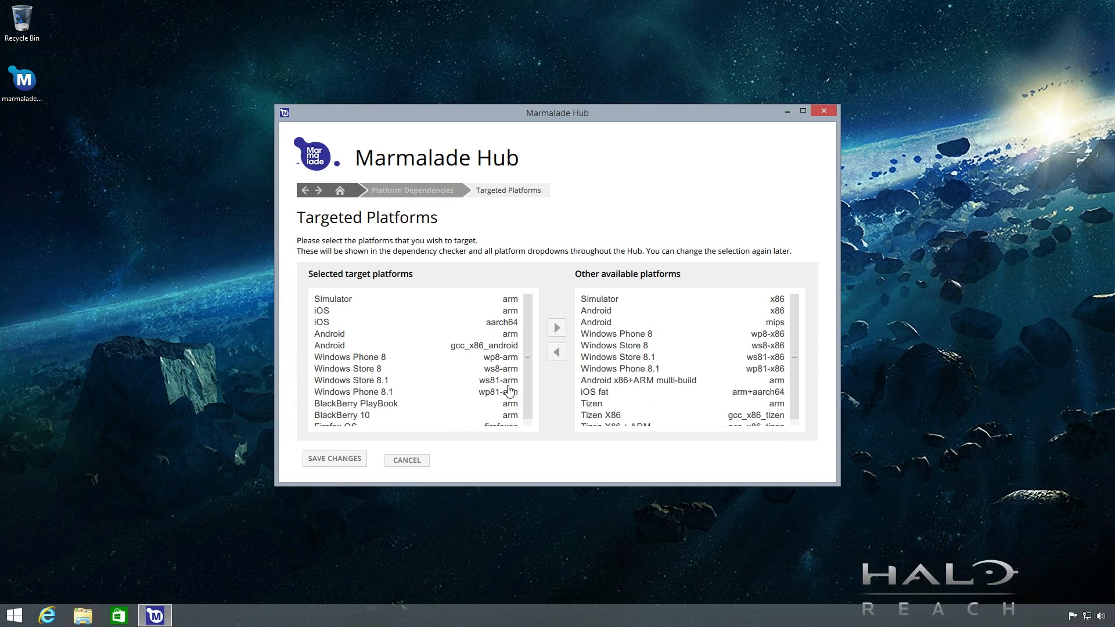
Remove all remaining platforms, from Simulator arm through Firefox OS, from the selected target platforms
{"action": "left_click", "coordinate": [468, 302]}
{"action": "left_click", "coordinate": [464, 312], "text": "ctrl"}
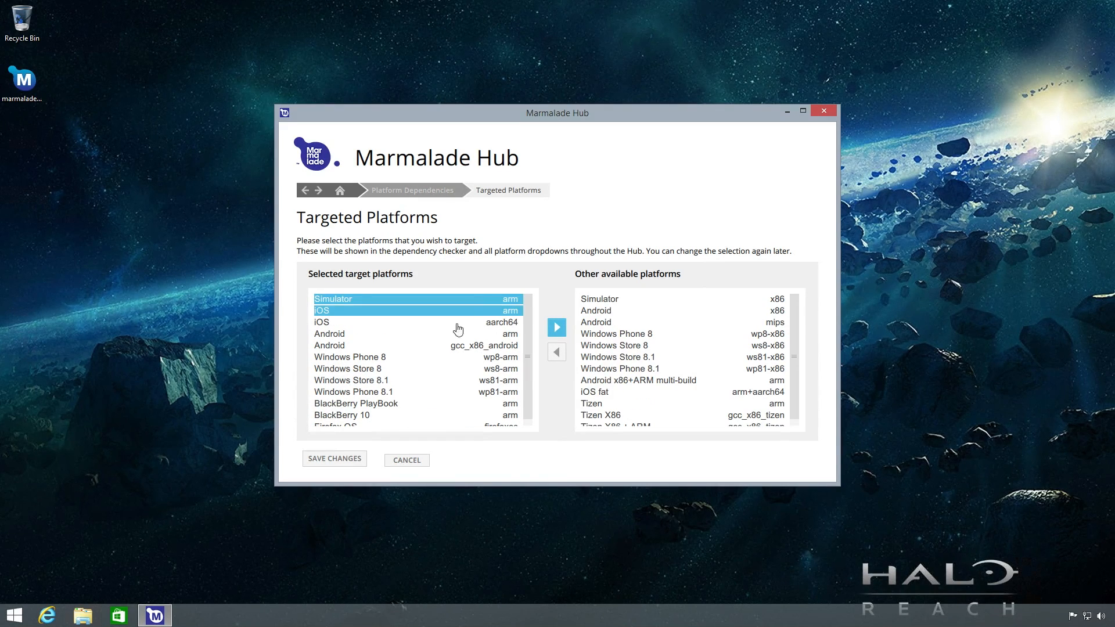
{"action": "left_click", "coordinate": [456, 334], "text": "ctrl"}
{"action": "left_click", "coordinate": [456, 322], "text": "ctrl"}
{"action": "left_click", "coordinate": [444, 347], "text": "ctrl"}
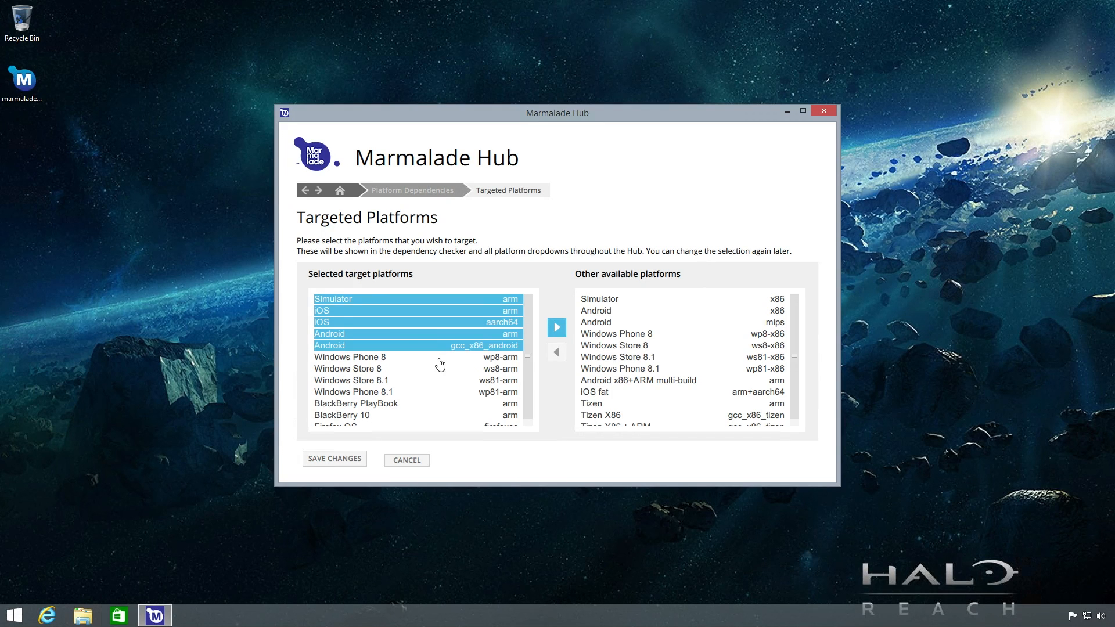
{"action": "left_click", "coordinate": [437, 358], "text": "ctrl"}
{"action": "left_click", "coordinate": [431, 370], "text": "ctrl"}
{"action": "left_click", "coordinate": [426, 381], "text": "ctrl"}
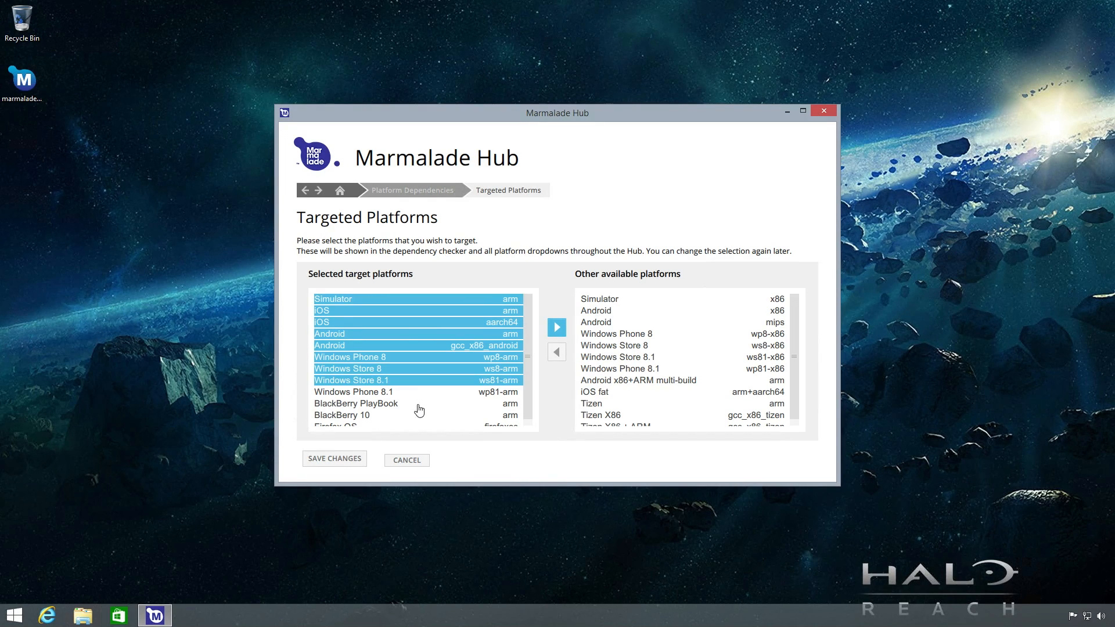
{"action": "left_click", "coordinate": [360, 405], "text": "ctrl"}
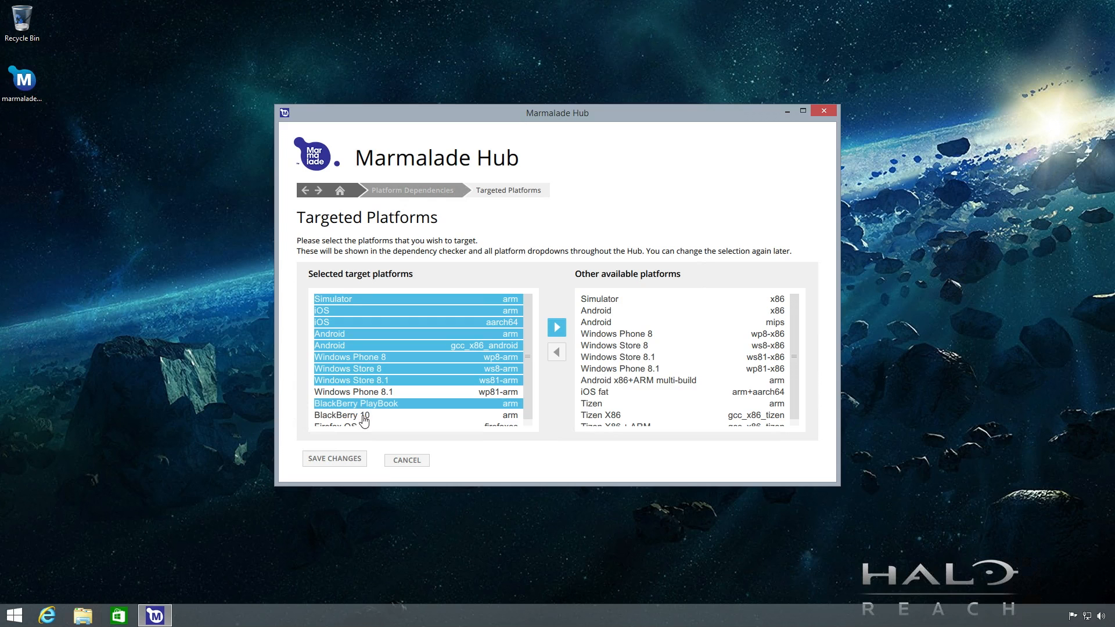
{"action": "left_click", "coordinate": [361, 416], "text": "ctrl"}
{"action": "left_click", "coordinate": [361, 425], "text": "ctrl"}
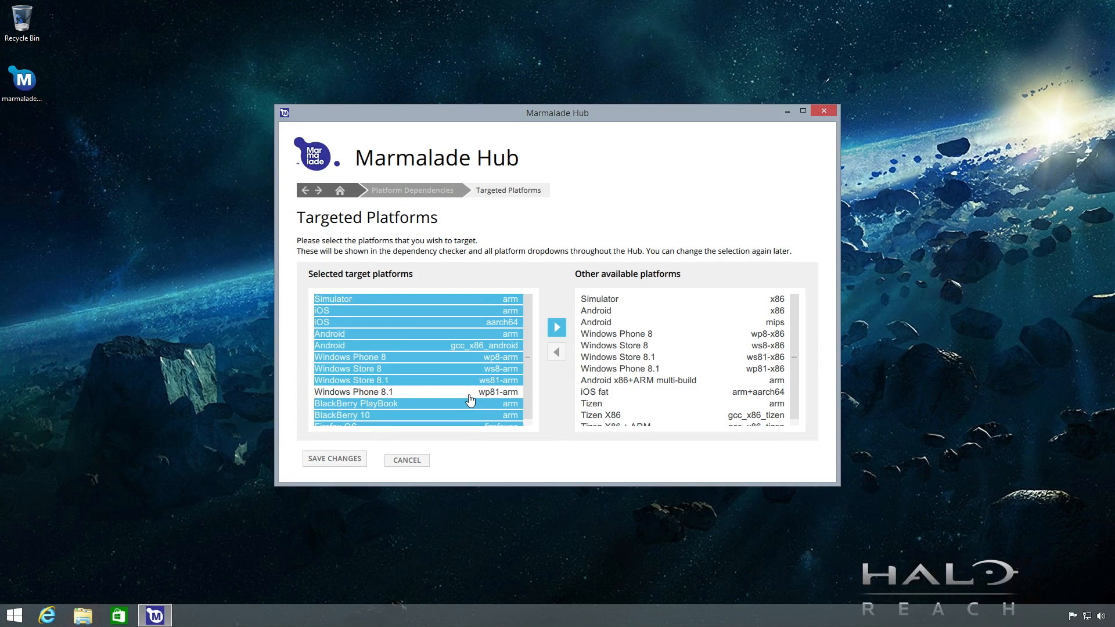
{"action": "left_click", "coordinate": [470, 393], "text": "ctrl"}
{"action": "scroll", "coordinate": [514, 376], "scroll_direction": "down", "scroll_amount": 1}
{"action": "scroll", "coordinate": [514, 377], "scroll_direction": "up", "scroll_amount": 1}
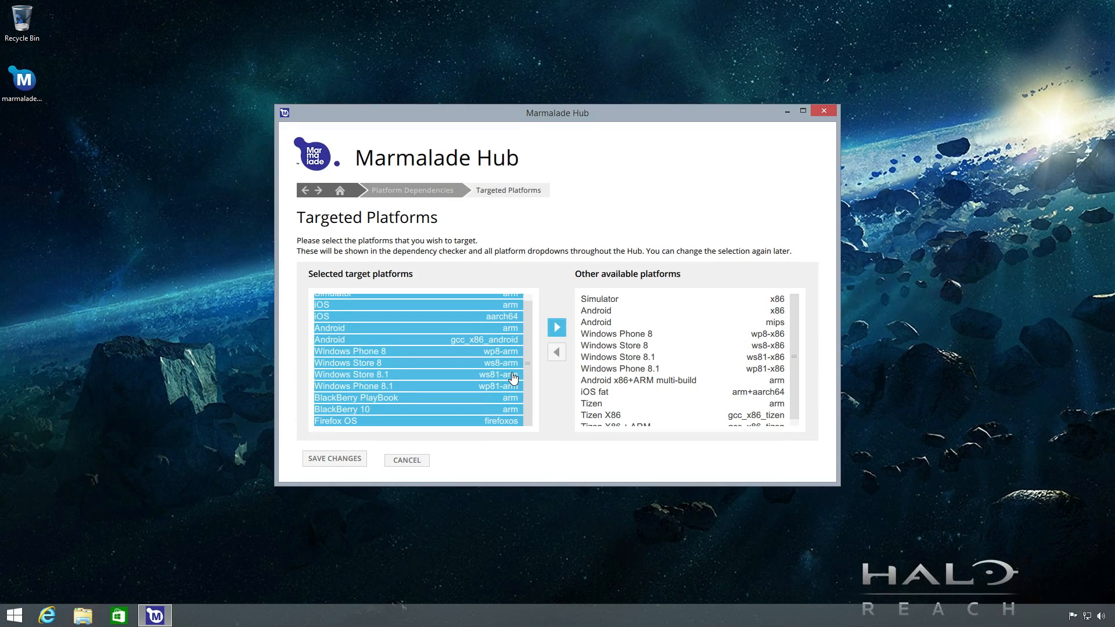
{"action": "left_click", "coordinate": [558, 330]}
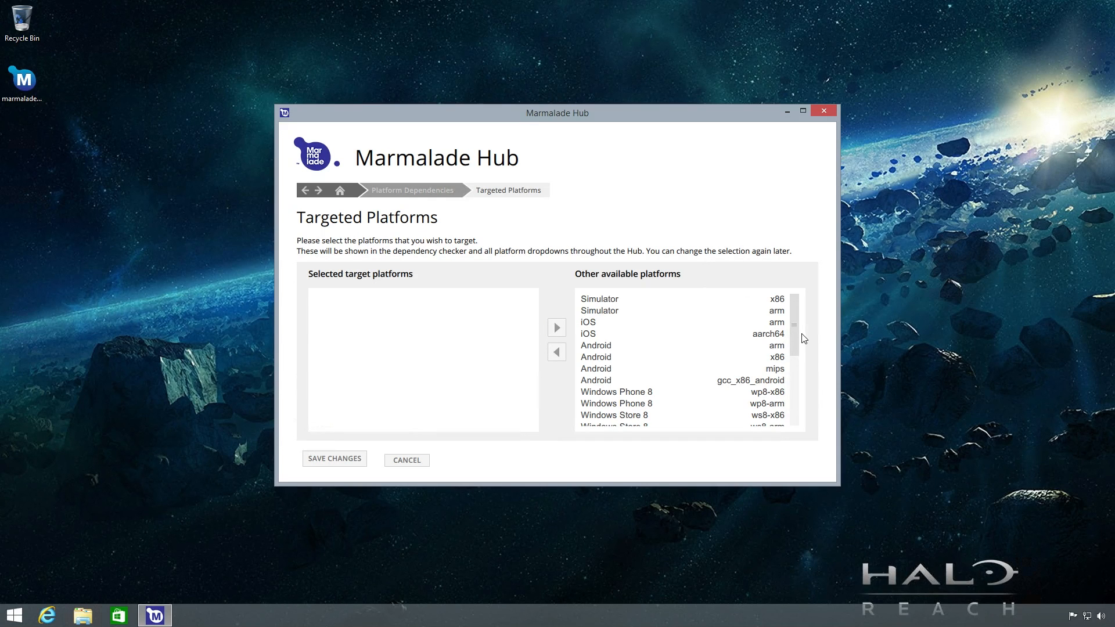
Add Windows Phone 8.1 (wp81-x86) to the selected target platforms and save the platform list
{"action": "left_click_drag", "start_coordinate": [794, 343], "coordinate": [793, 374]}
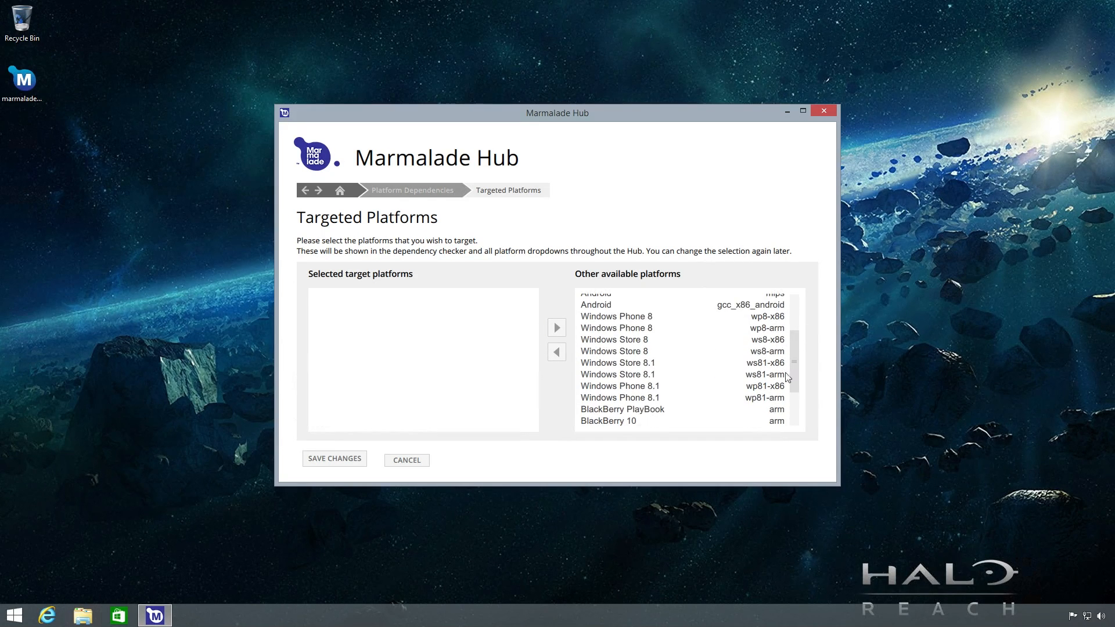
{"action": "left_click", "coordinate": [652, 386]}
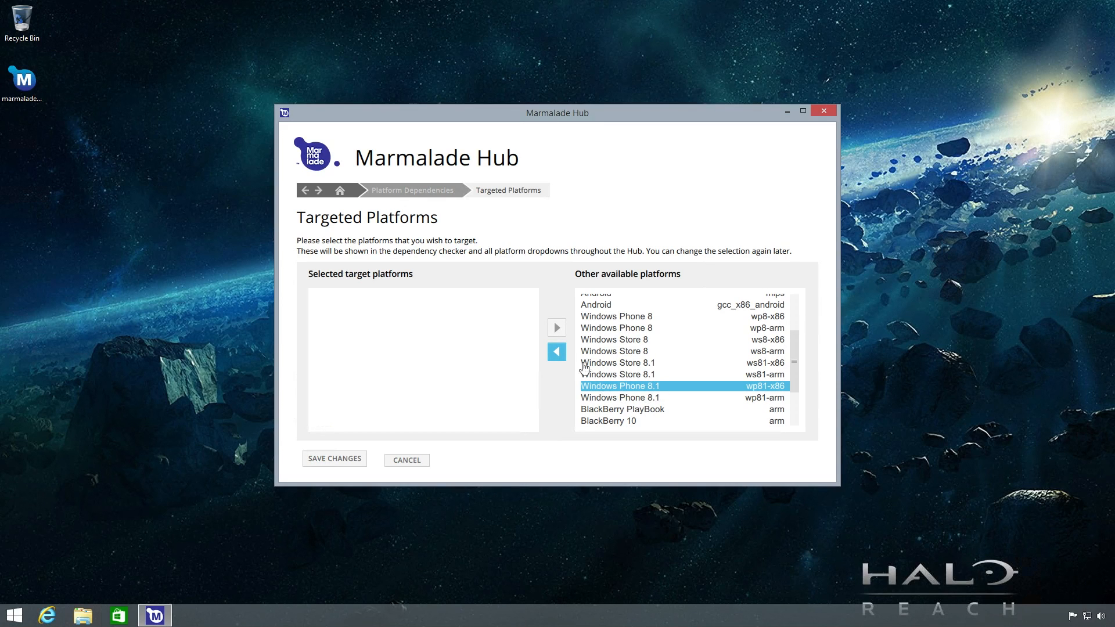
{"action": "left_click", "coordinate": [558, 352]}
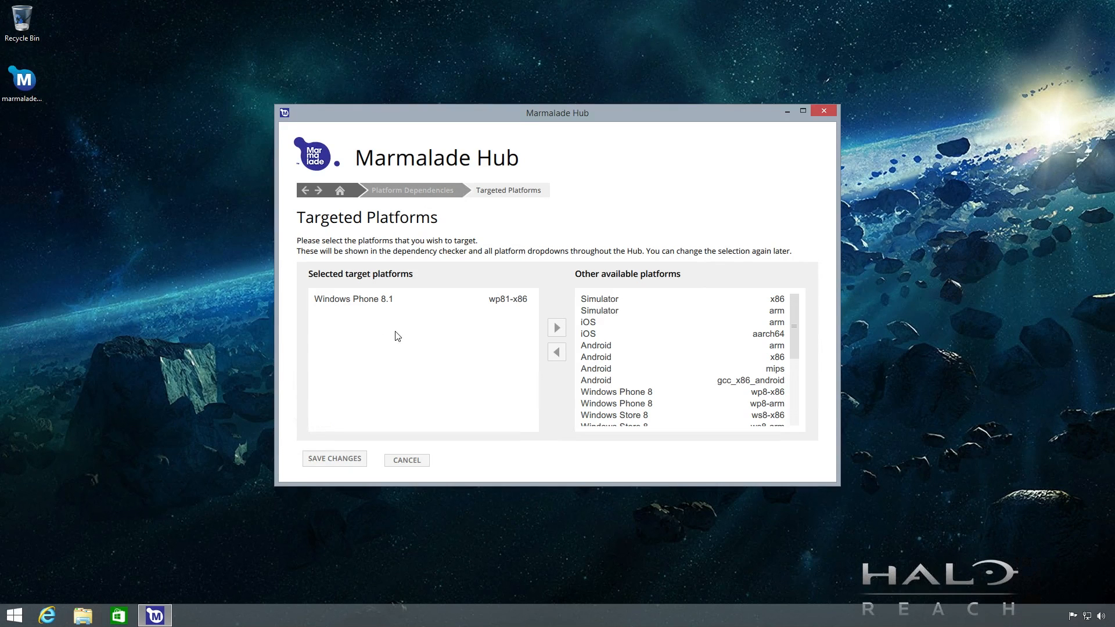
{"action": "left_click", "coordinate": [341, 463]}
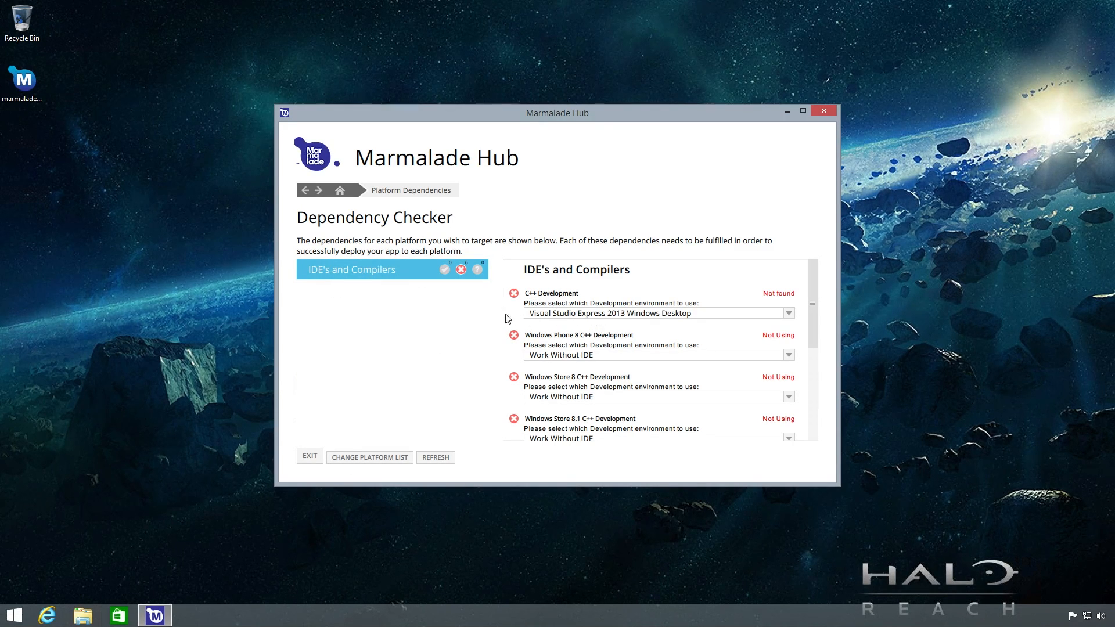
Select Visual Studio 2013 as the environment for C++, Windows Phone 8, Windows Store 8 and Windows Store 8.1 C++ development
{"action": "left_click", "coordinate": [791, 317]}
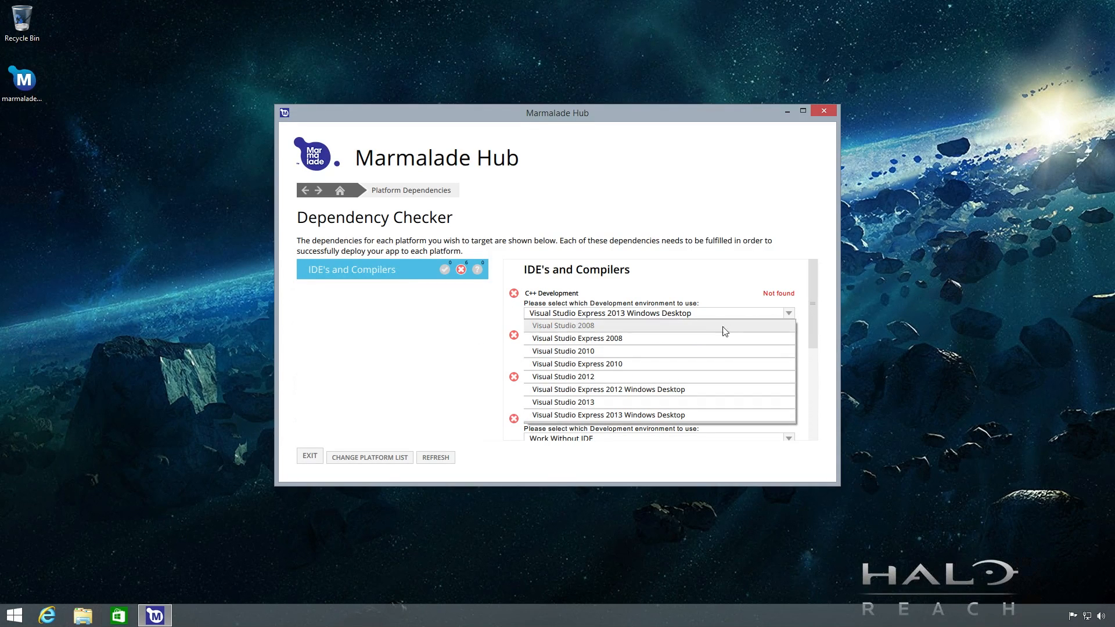
{"action": "left_click", "coordinate": [643, 403]}
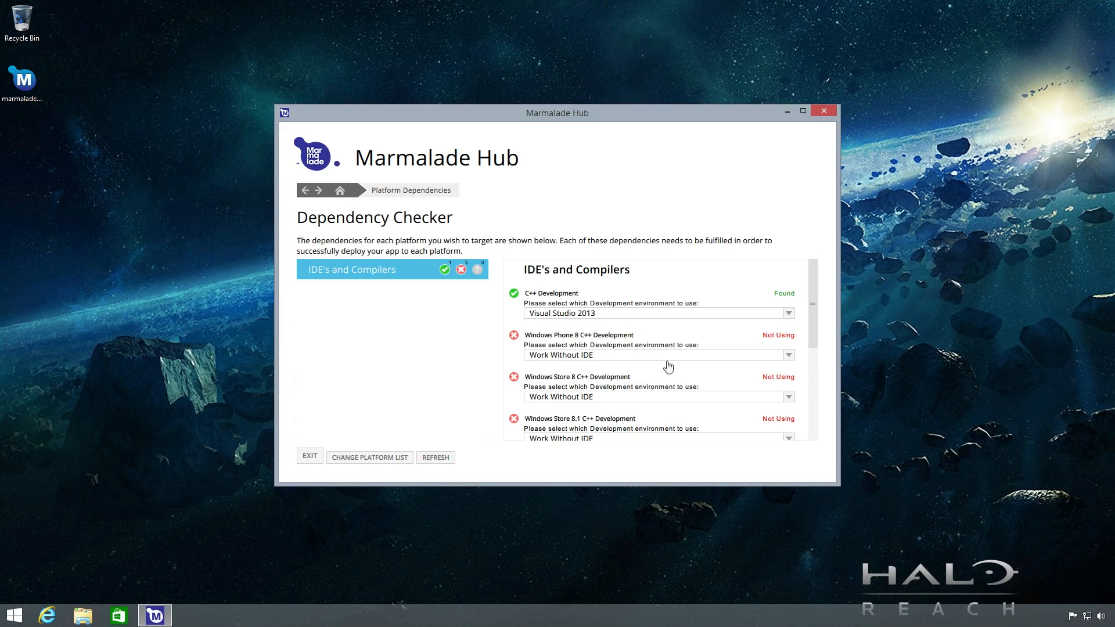
{"action": "left_click", "coordinate": [790, 356]}
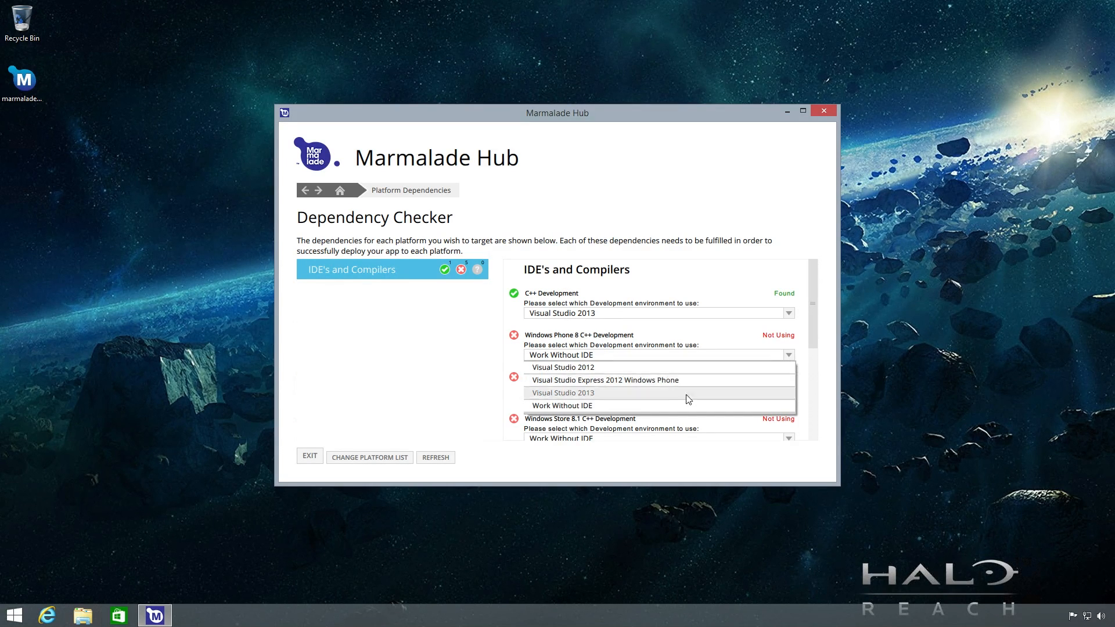
{"action": "left_click", "coordinate": [555, 394]}
{"action": "left_click", "coordinate": [790, 399]}
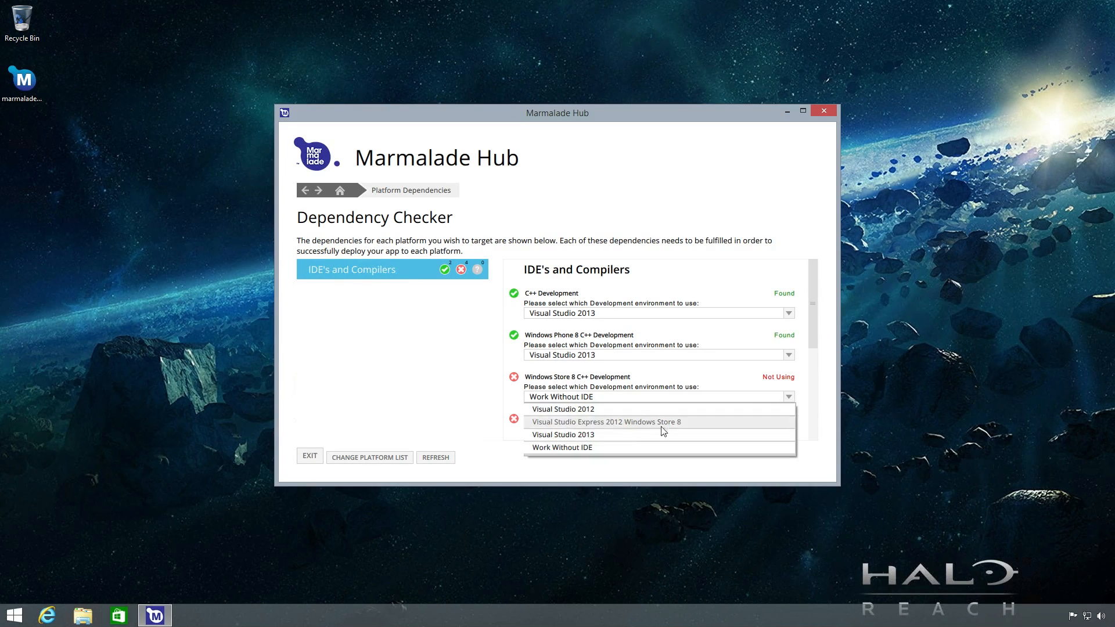
{"action": "left_click", "coordinate": [650, 434]}
{"action": "left_click", "coordinate": [704, 439]}
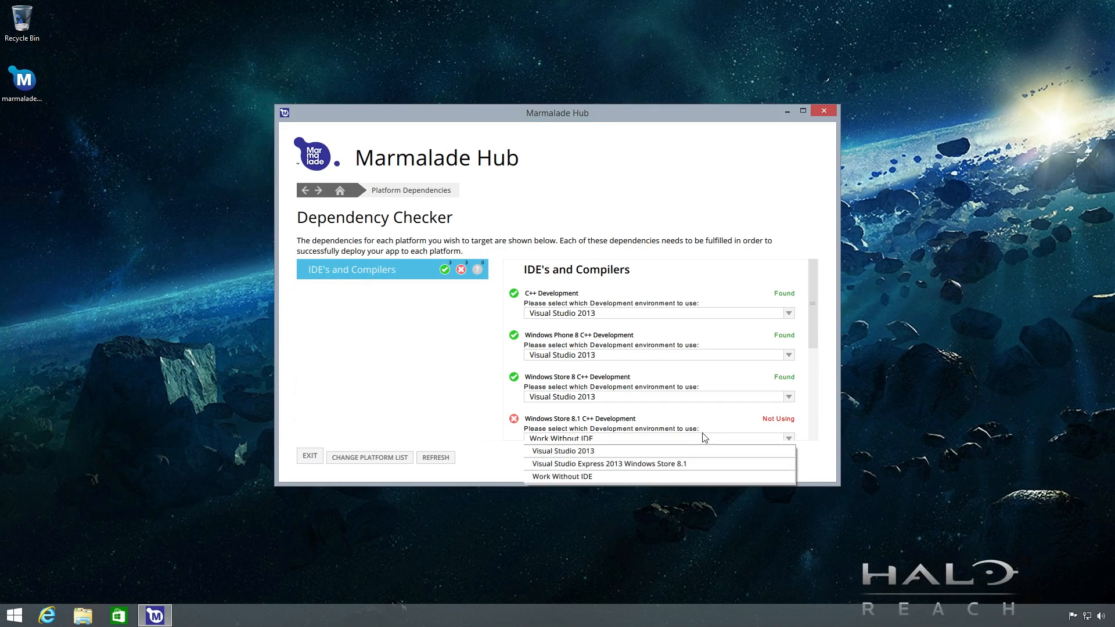
{"action": "left_click", "coordinate": [604, 451]}
Set the Windows Phone 8.1 C++ development environment to Visual Studio 2013 and exit the dependency checker
{"action": "left_click_drag", "start_coordinate": [813, 319], "coordinate": [809, 423]}
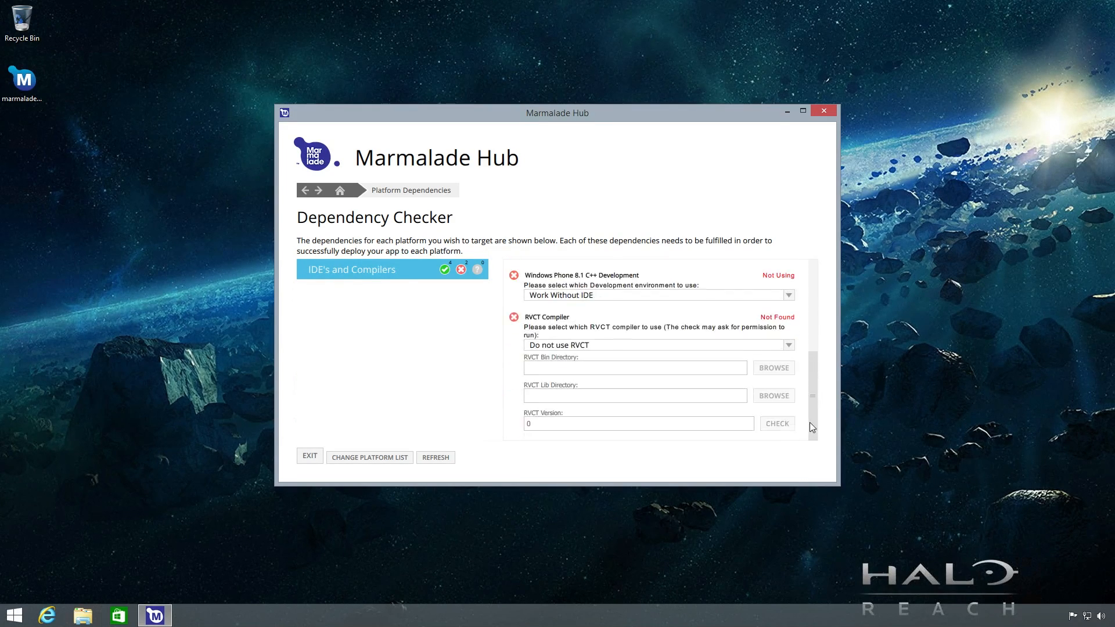
{"action": "left_click", "coordinate": [789, 294]}
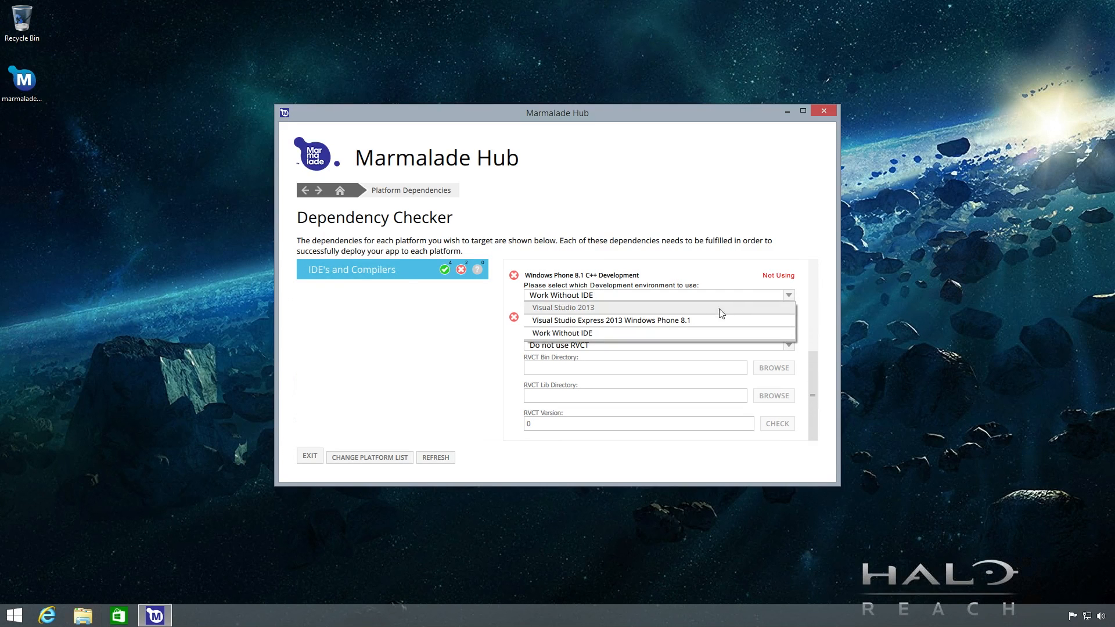
{"action": "left_click", "coordinate": [695, 311]}
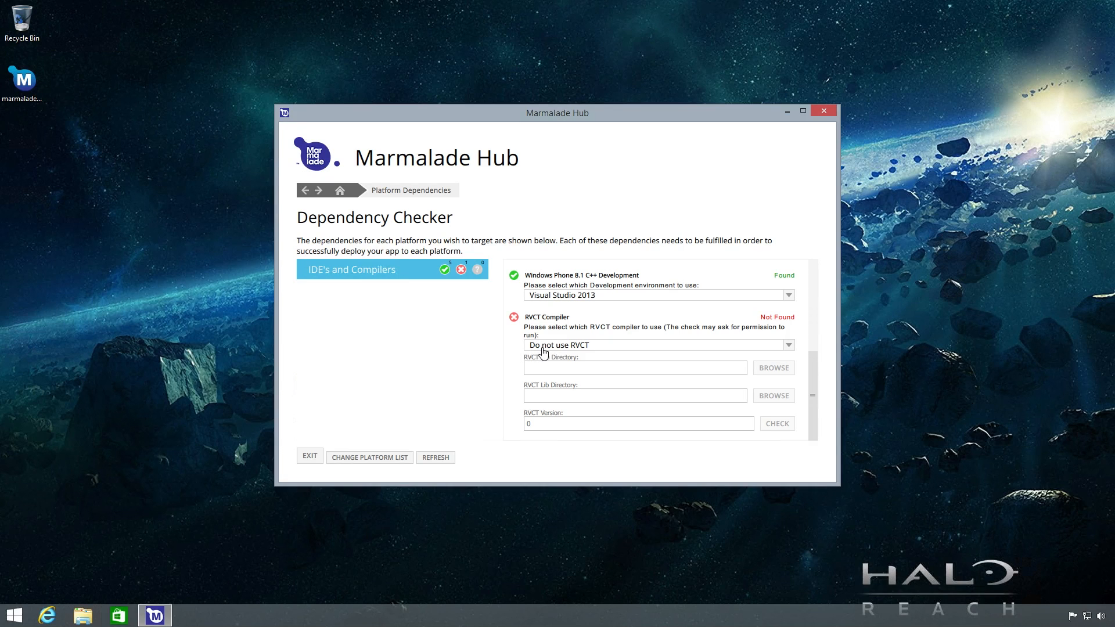
{"action": "left_click", "coordinate": [320, 460]}
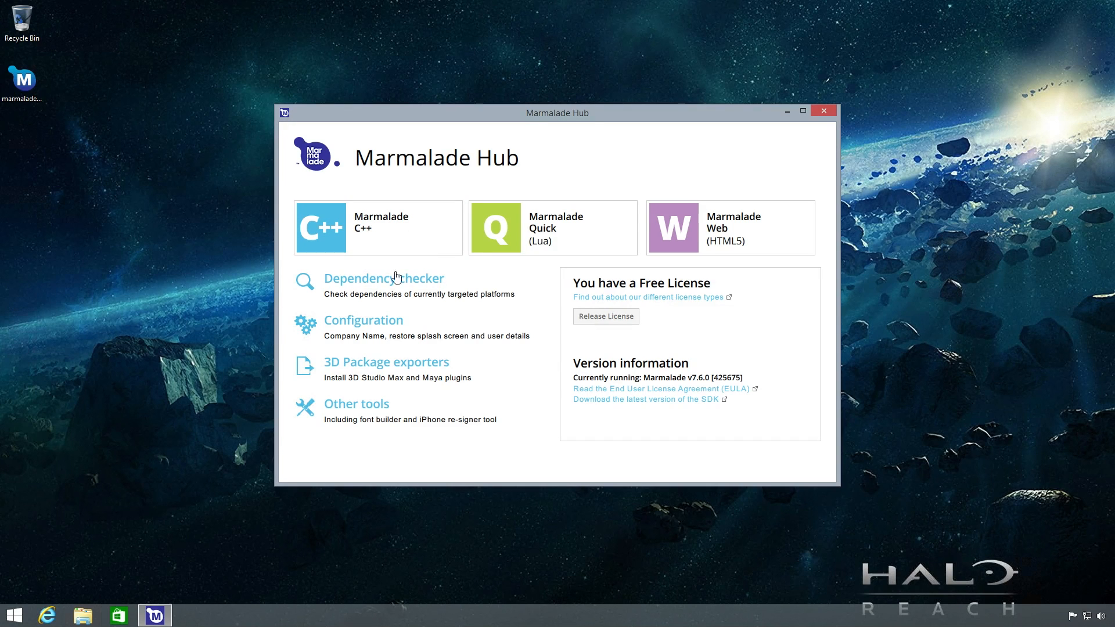
Go to the Marmalade C++ starter tutorial and open its Stage1 example as a project
{"action": "left_click", "coordinate": [409, 224]}
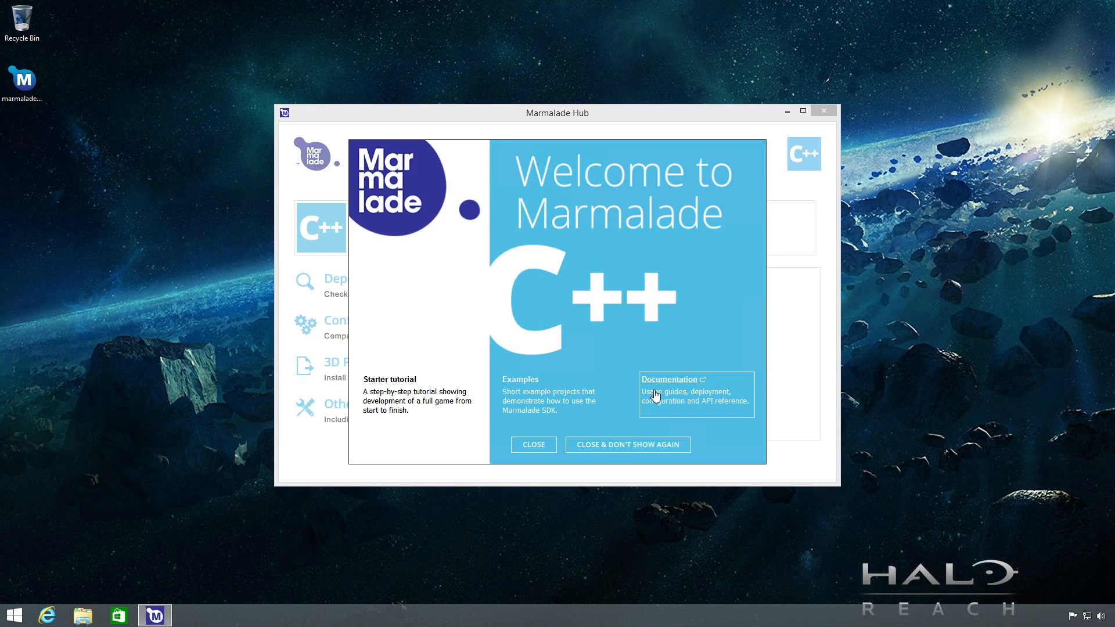
{"action": "left_click", "coordinate": [419, 410]}
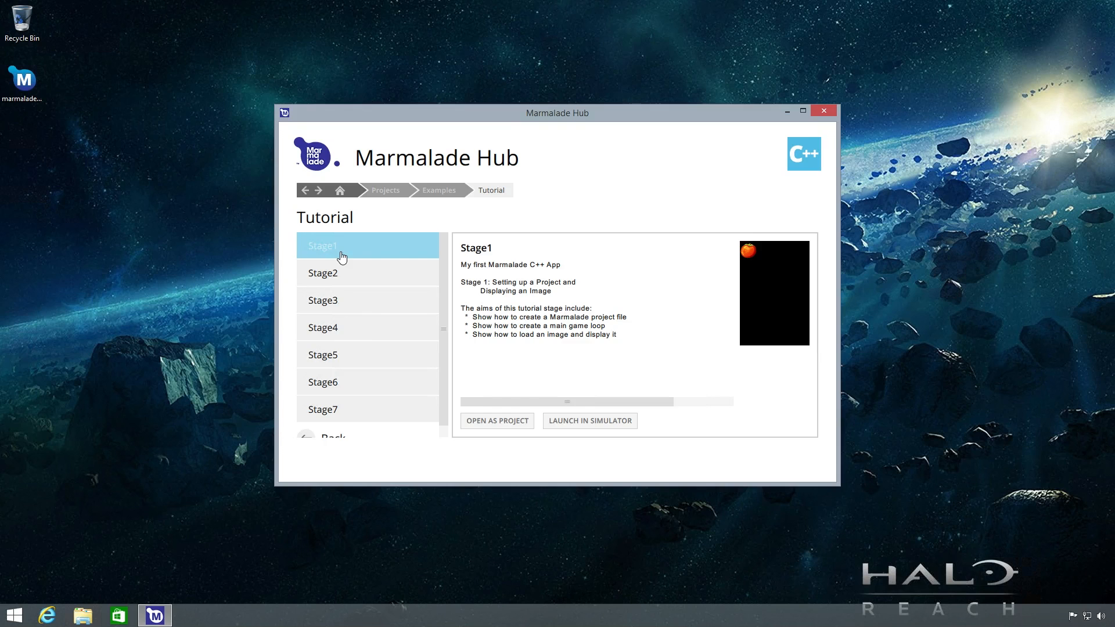
{"action": "left_click", "coordinate": [490, 422]}
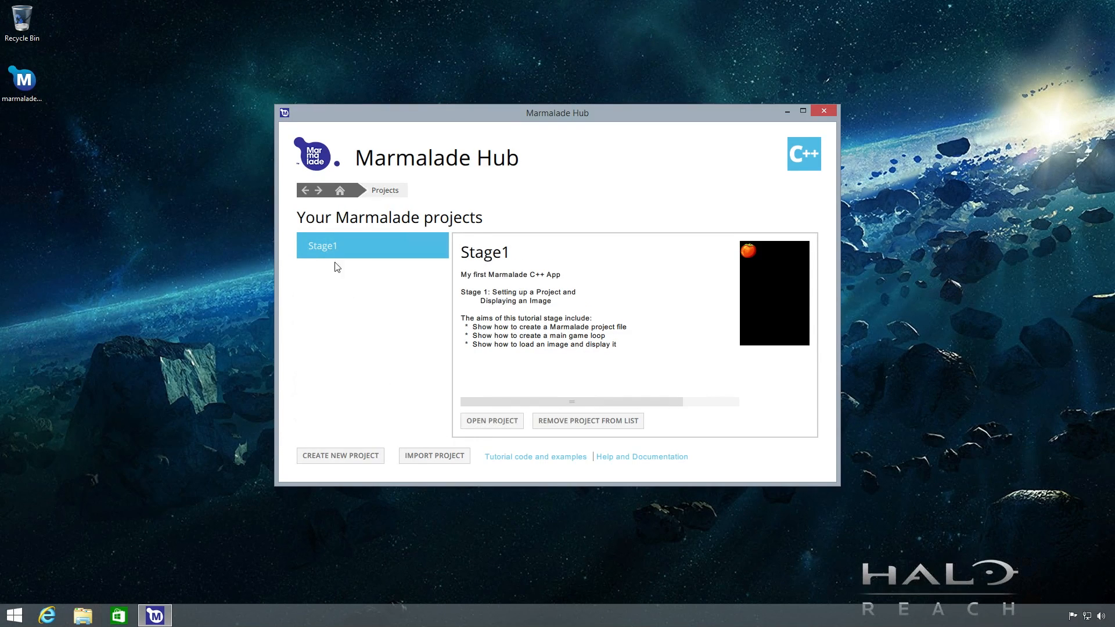
{"action": "left_click", "coordinate": [476, 428]}
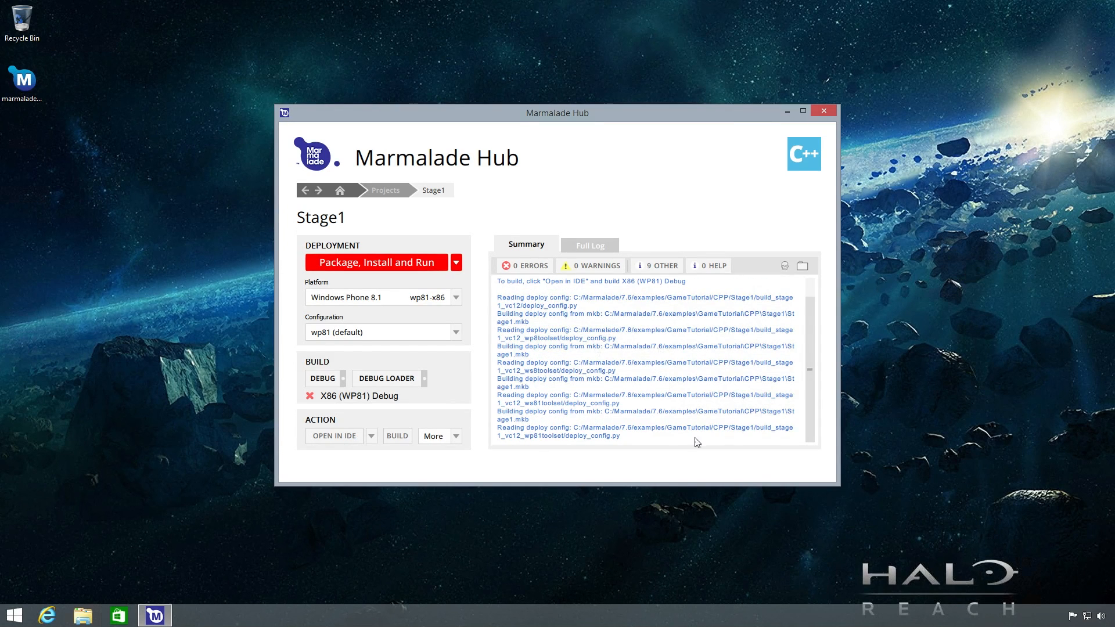
Open the Stage1 project in Visual Studio and expand its contents in the solution tree
{"action": "left_click", "coordinate": [345, 444]}
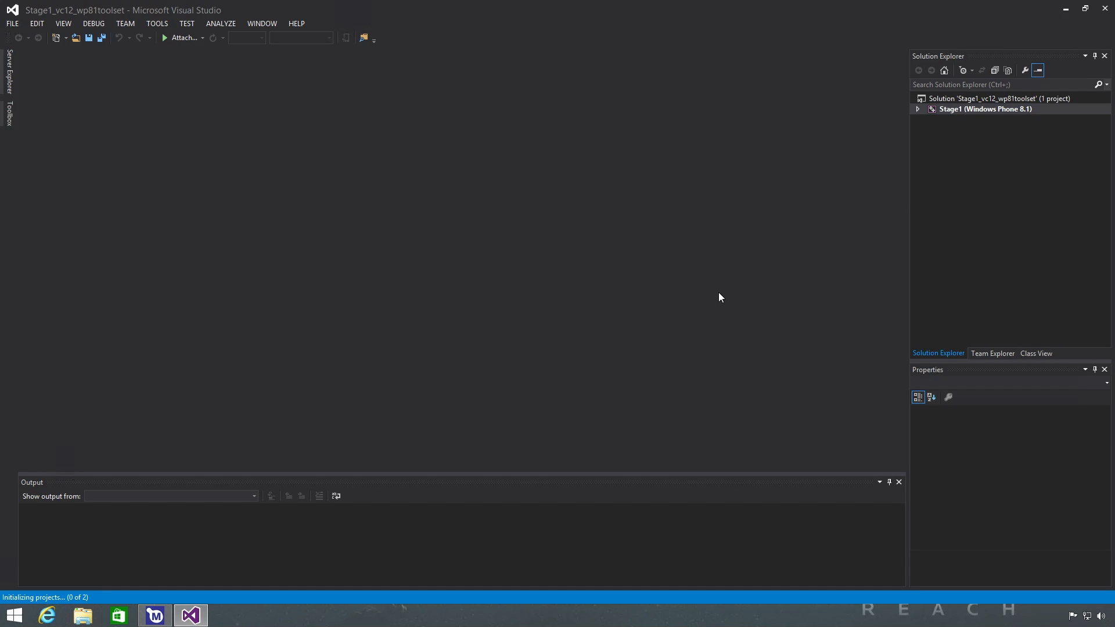
{"action": "left_click", "coordinate": [917, 108]}
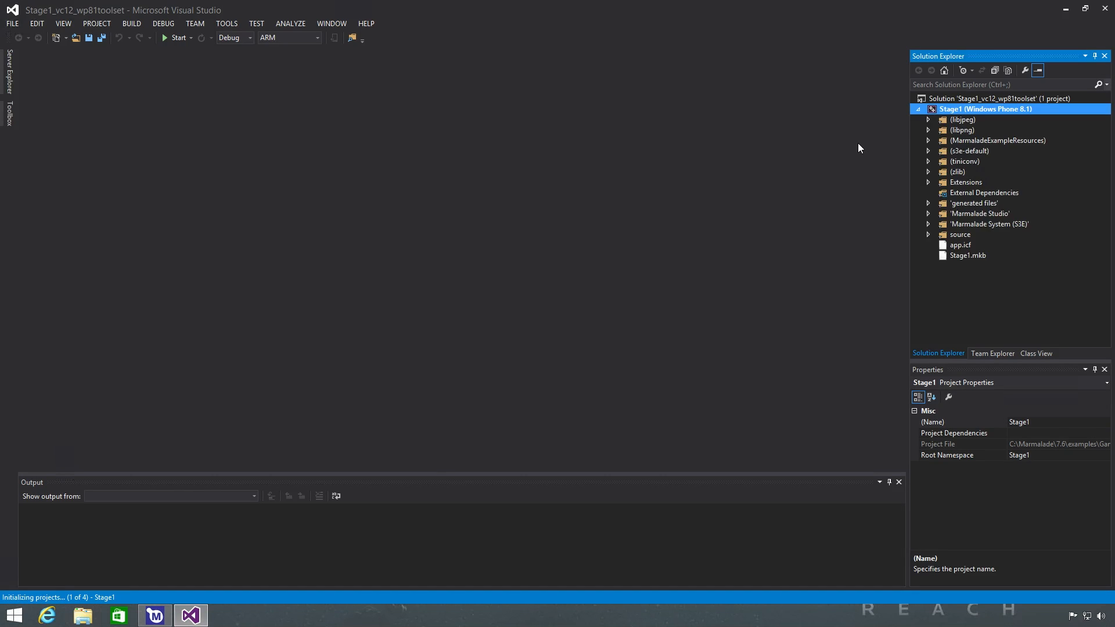
{"action": "left_click", "coordinate": [918, 109]}
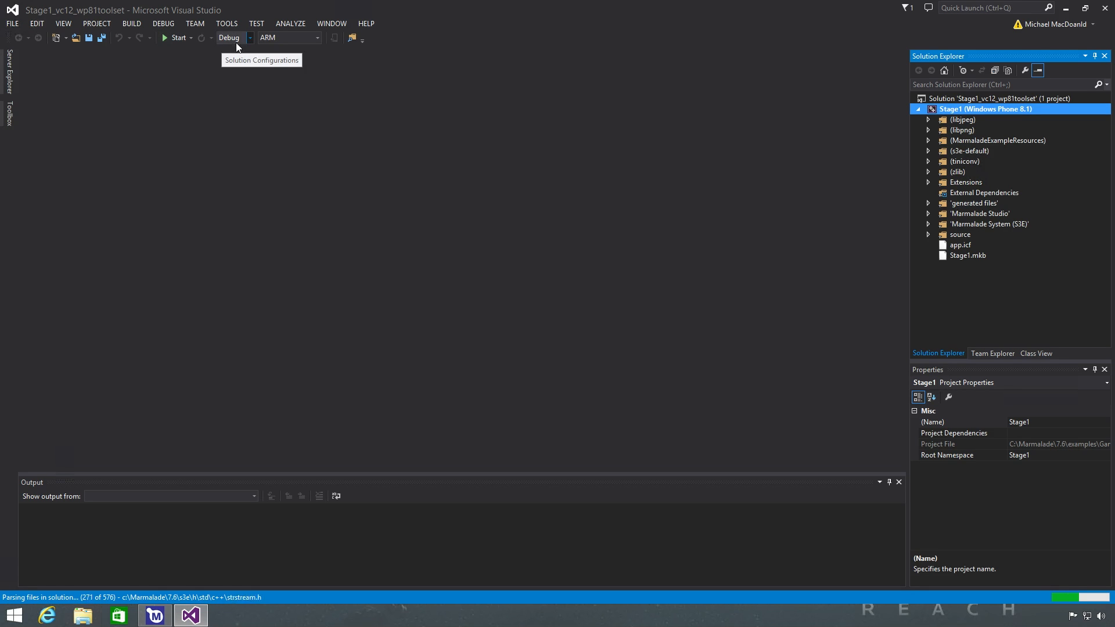
Set the solution platform to X86 and build the Stage1_vc12_wp81toolset solution
{"action": "left_click", "coordinate": [317, 37]}
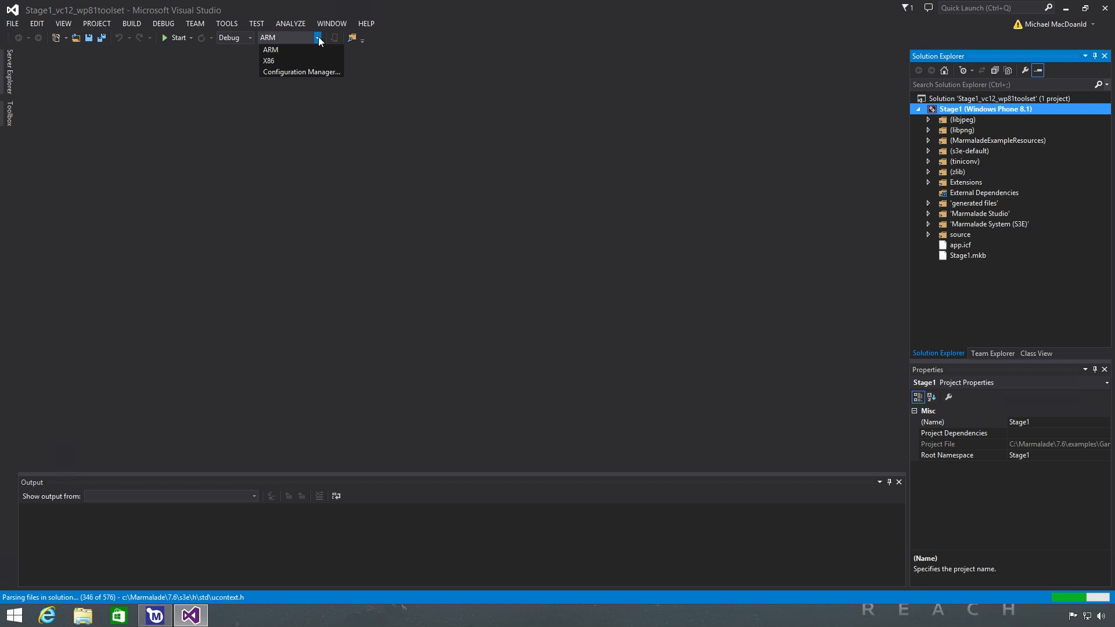
{"action": "left_click", "coordinate": [296, 61]}
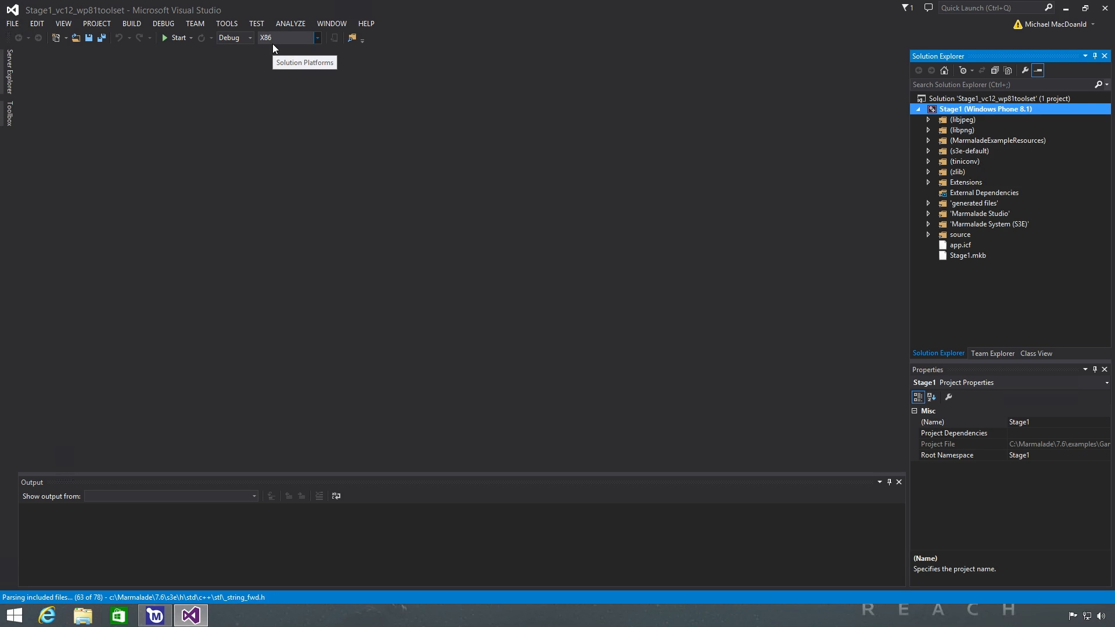
{"action": "right_click", "coordinate": [945, 99]}
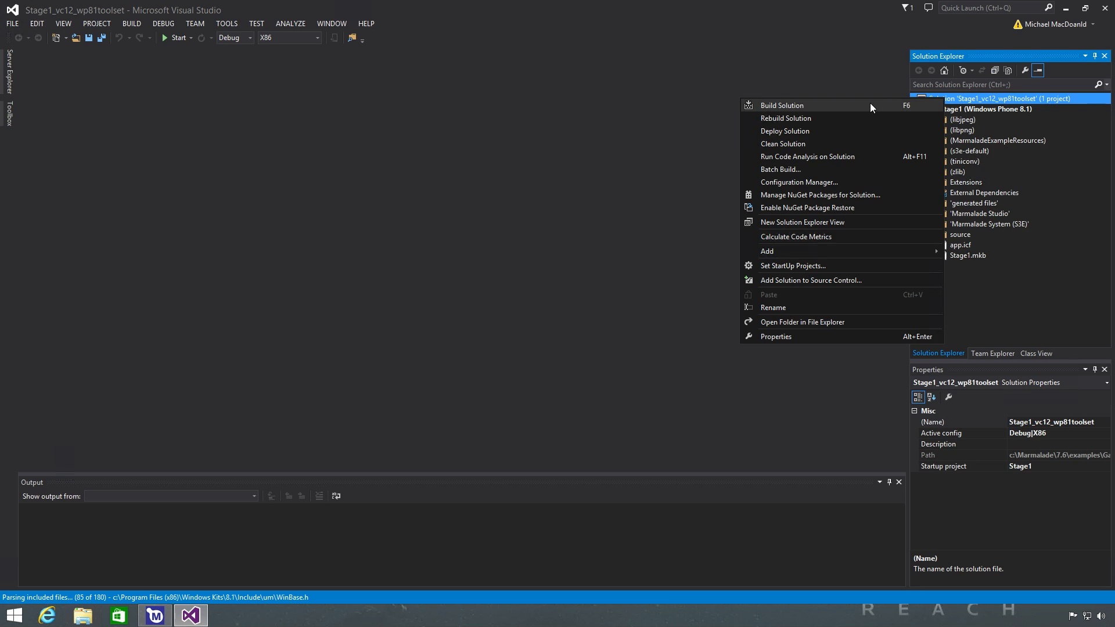
{"action": "left_click", "coordinate": [871, 108]}
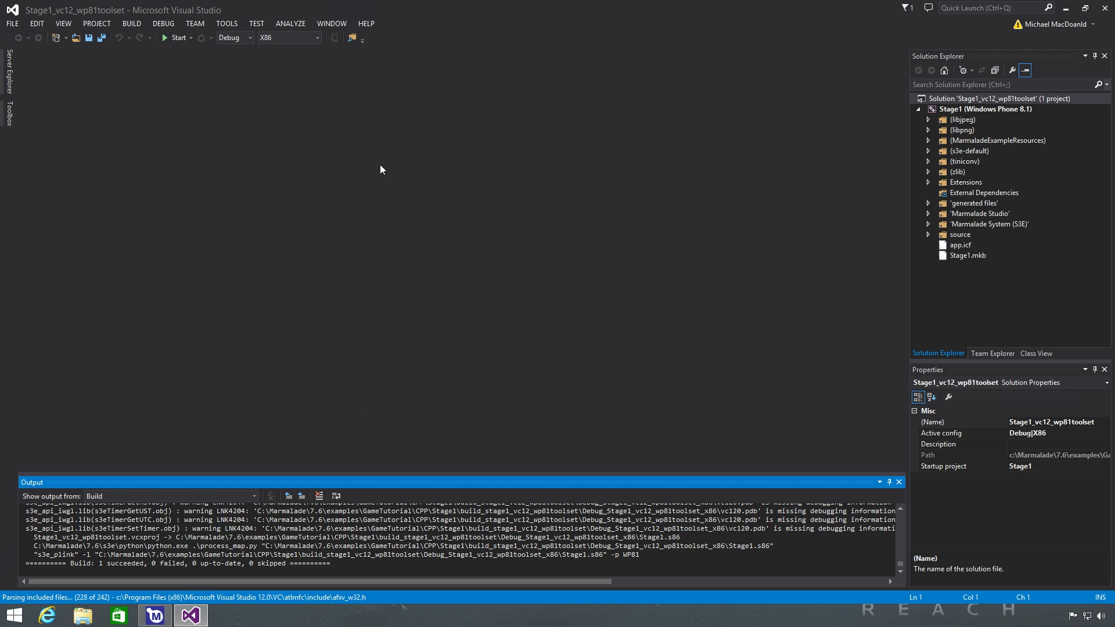
Switch to Marmalade Hub, package, install and run Stage1 for Windows Phone 8.1, and place the Hub and emulator windows side by side
{"action": "left_click", "coordinate": [162, 617]}
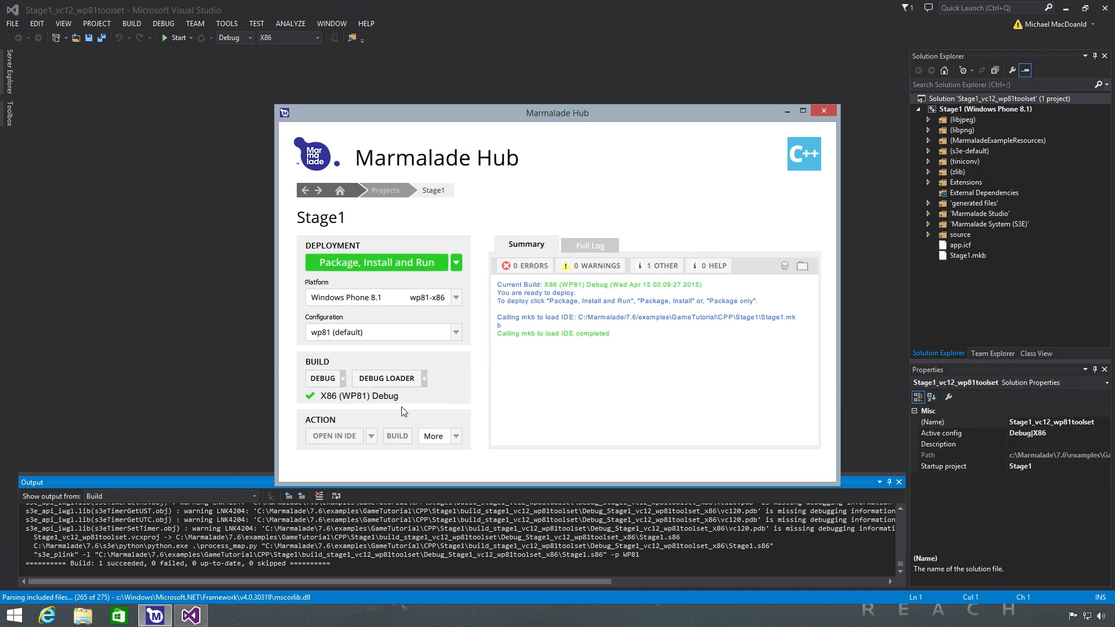
{"action": "left_click", "coordinate": [403, 266]}
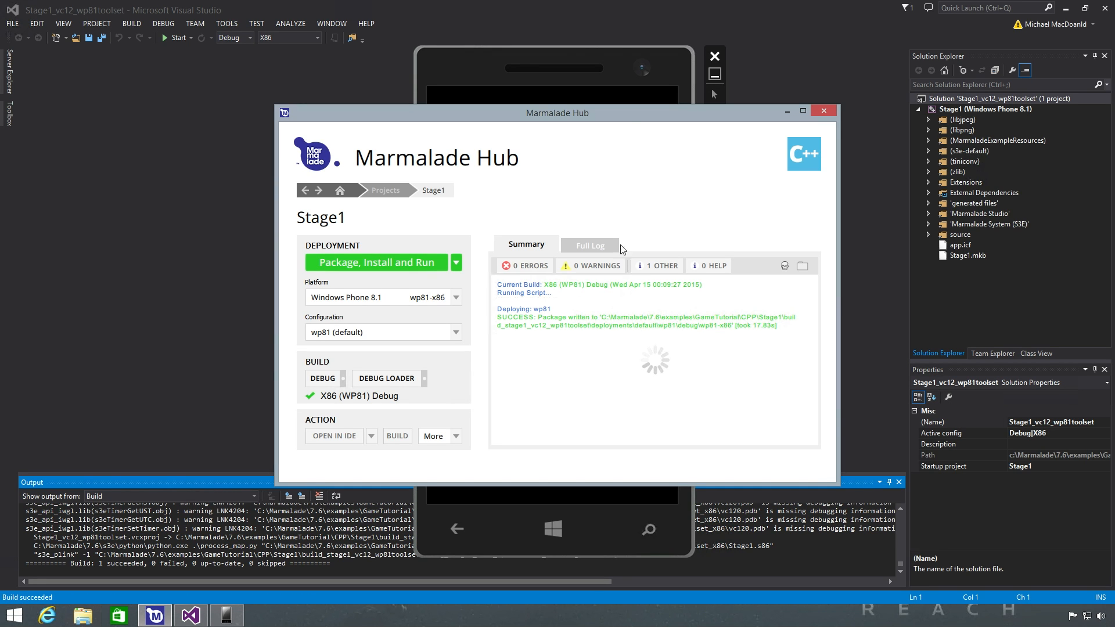
{"action": "left_click_drag", "start_coordinate": [636, 110], "coordinate": [445, 110]}
{"action": "left_click_drag", "start_coordinate": [535, 72], "coordinate": [757, 60]}
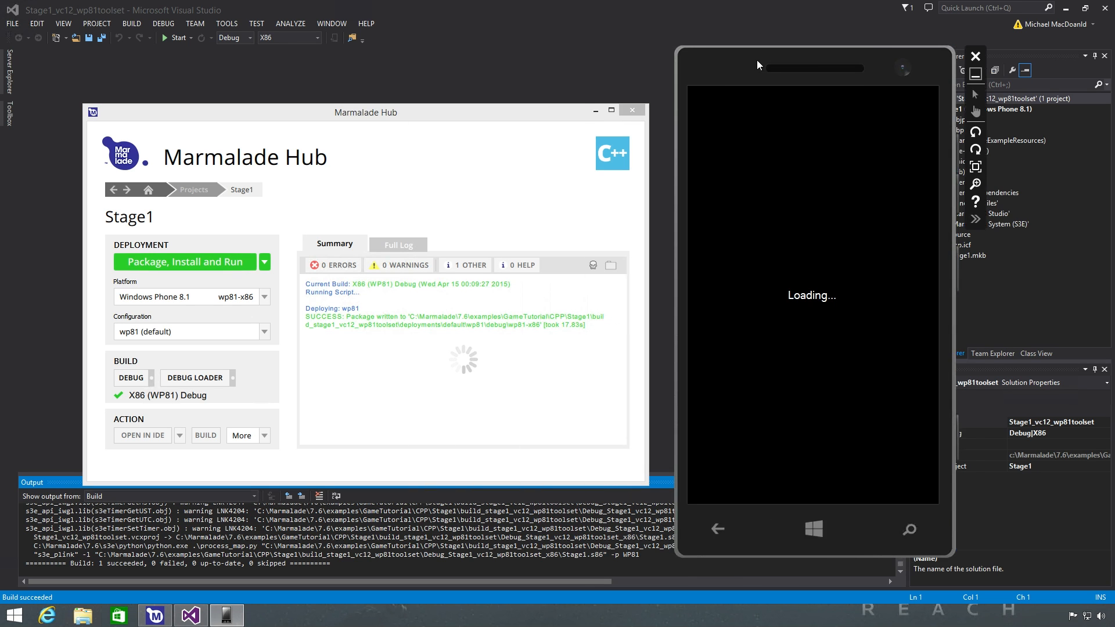